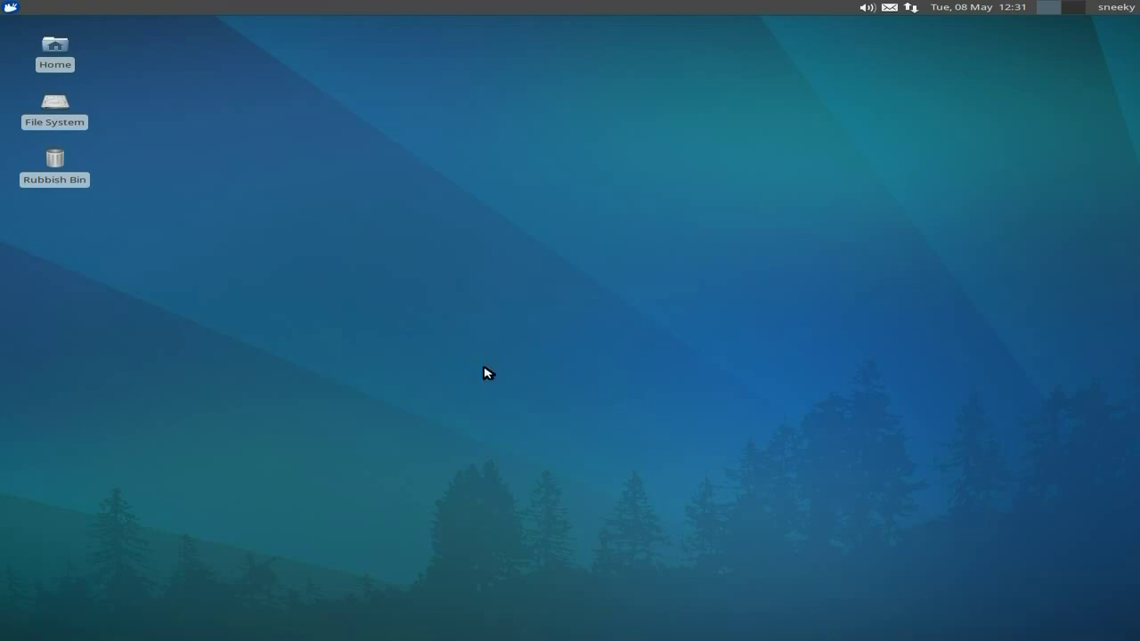
- Launch AbiWord, bring up its About information, and close the word processor
{"action": "mouse_move", "coordinate": [392, 629]}
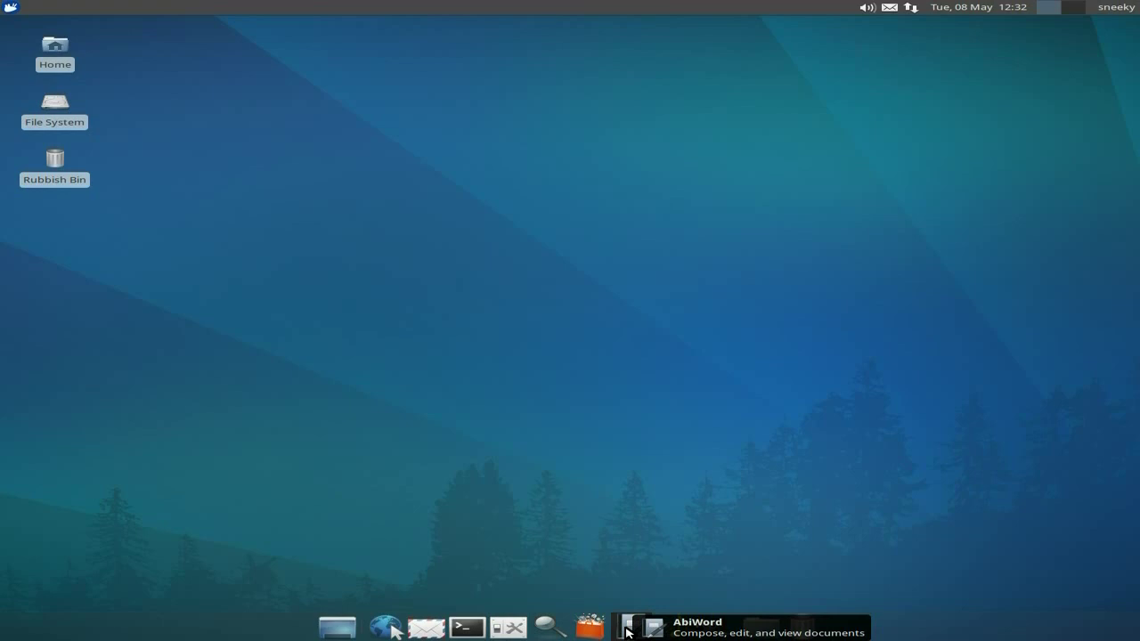
{"action": "left_click", "coordinate": [633, 630]}
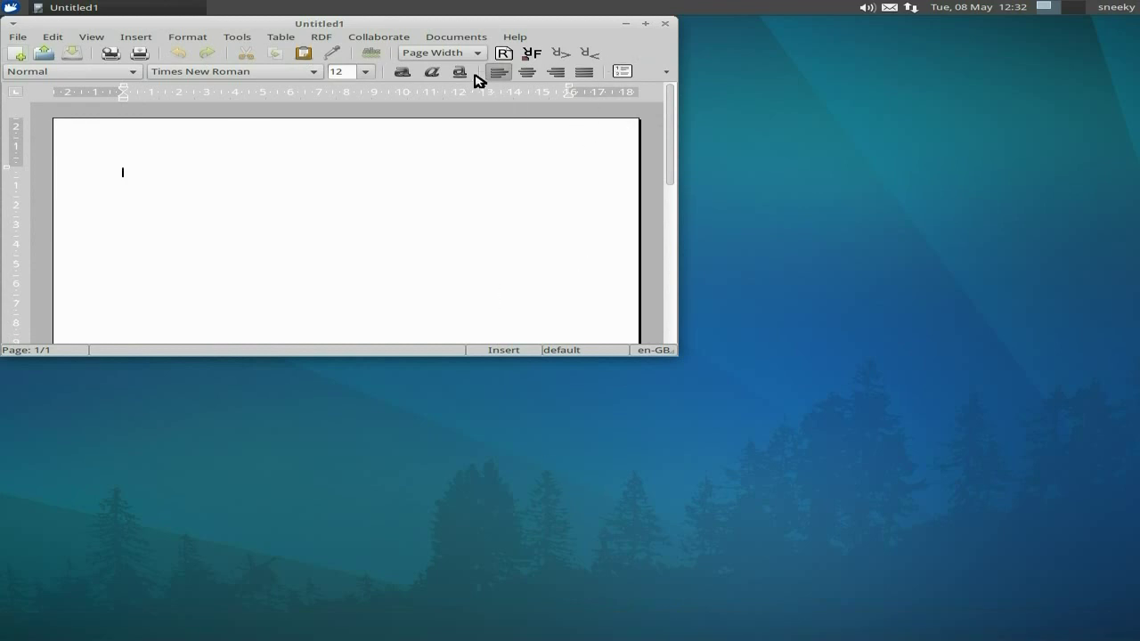
{"action": "left_click", "coordinate": [514, 40]}
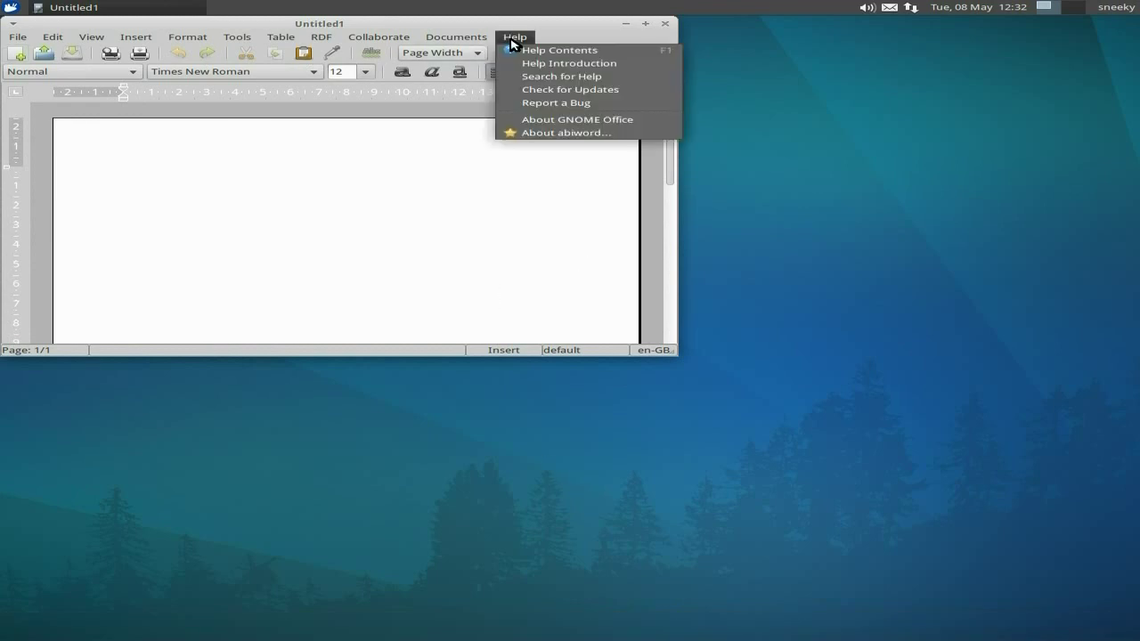
{"action": "left_click", "coordinate": [563, 137]}
{"action": "left_click", "coordinate": [714, 368]}
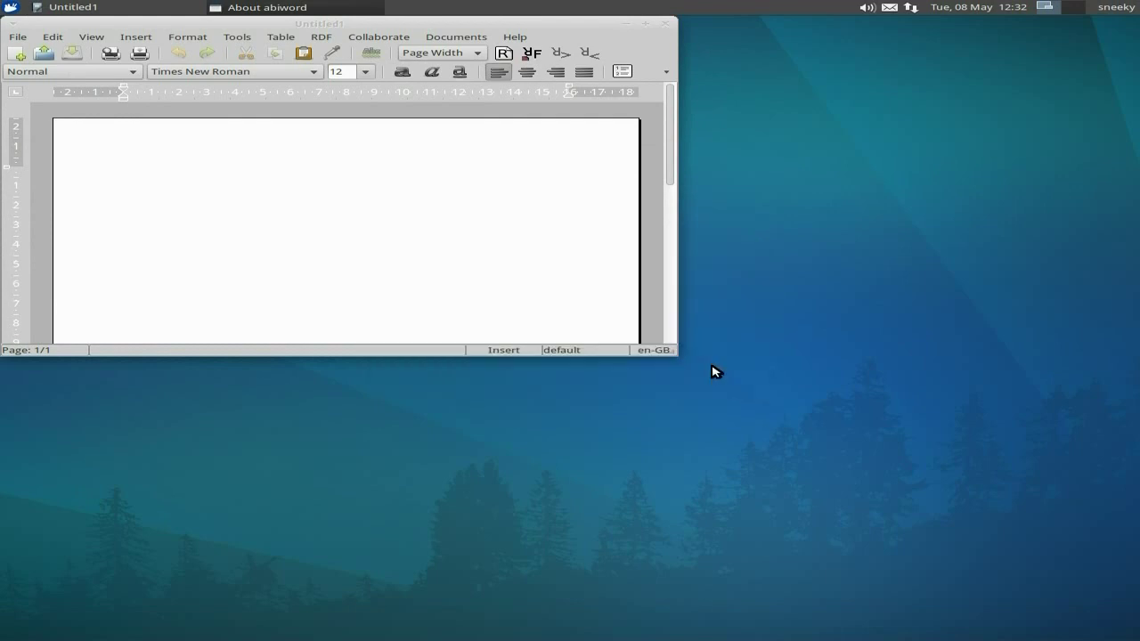
{"action": "left_click", "coordinate": [665, 23]}
- Launch the GNU Image Manipulation Program to view its windows, and close it
{"action": "mouse_move", "coordinate": [628, 636]}
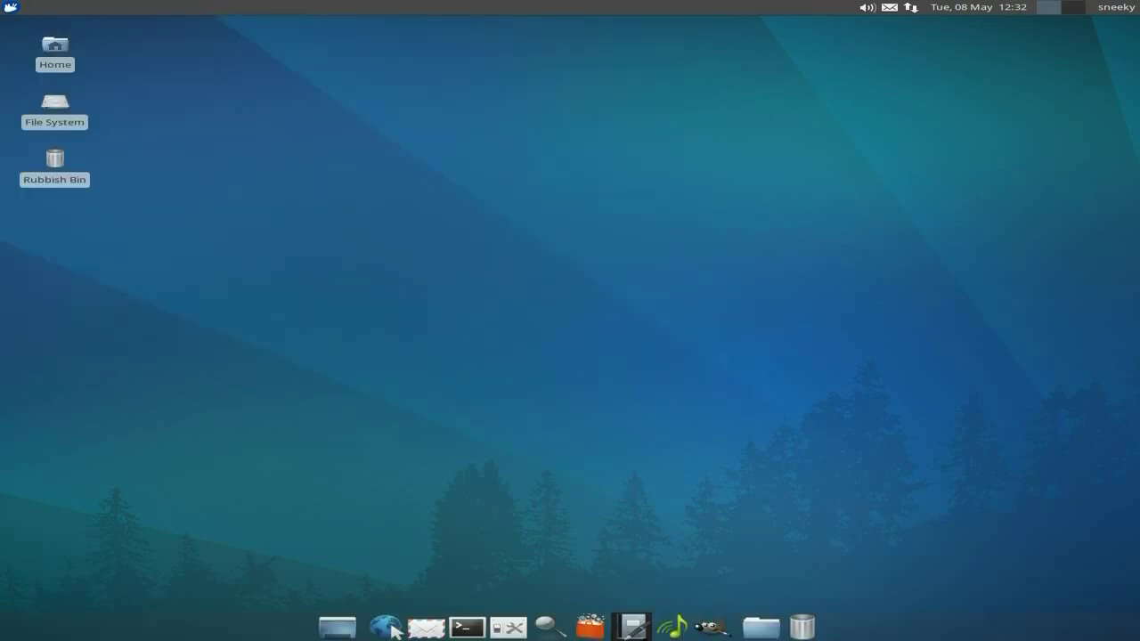
{"action": "left_click", "coordinate": [711, 628]}
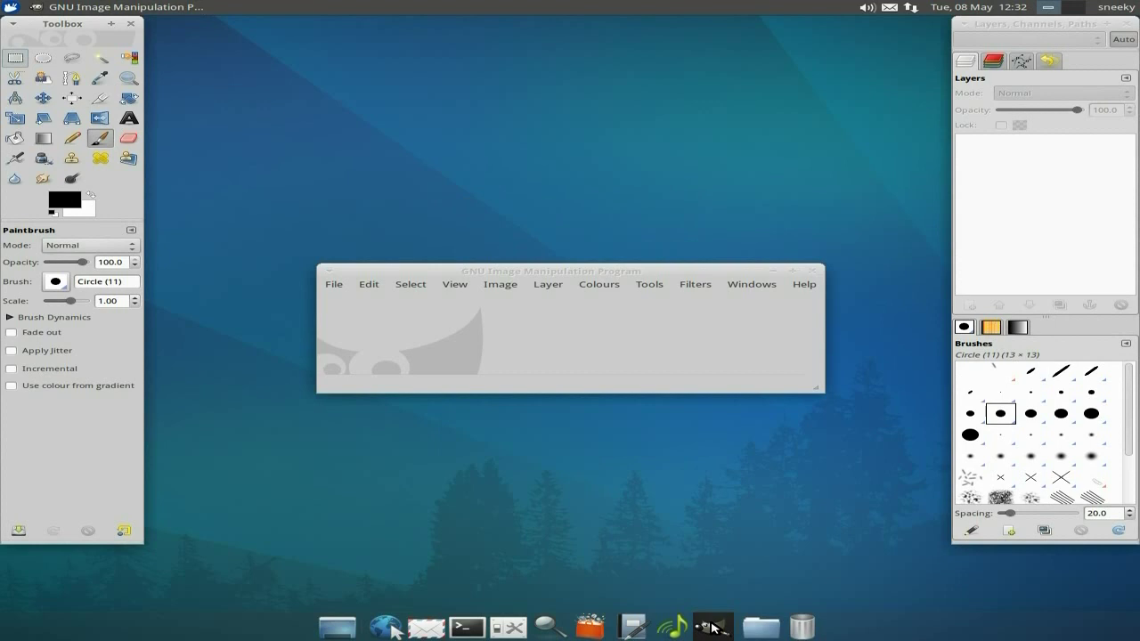
{"action": "left_click", "coordinate": [812, 270]}
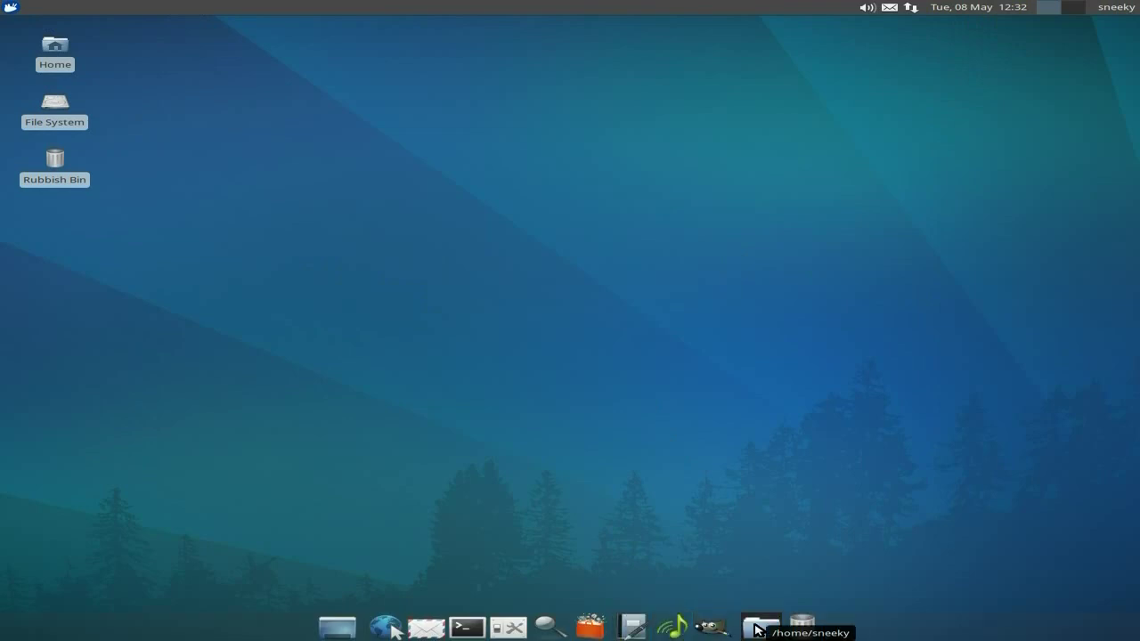
- Look through the home folder's list of subfolders in the dock and dismiss it
{"action": "left_click", "coordinate": [756, 629]}
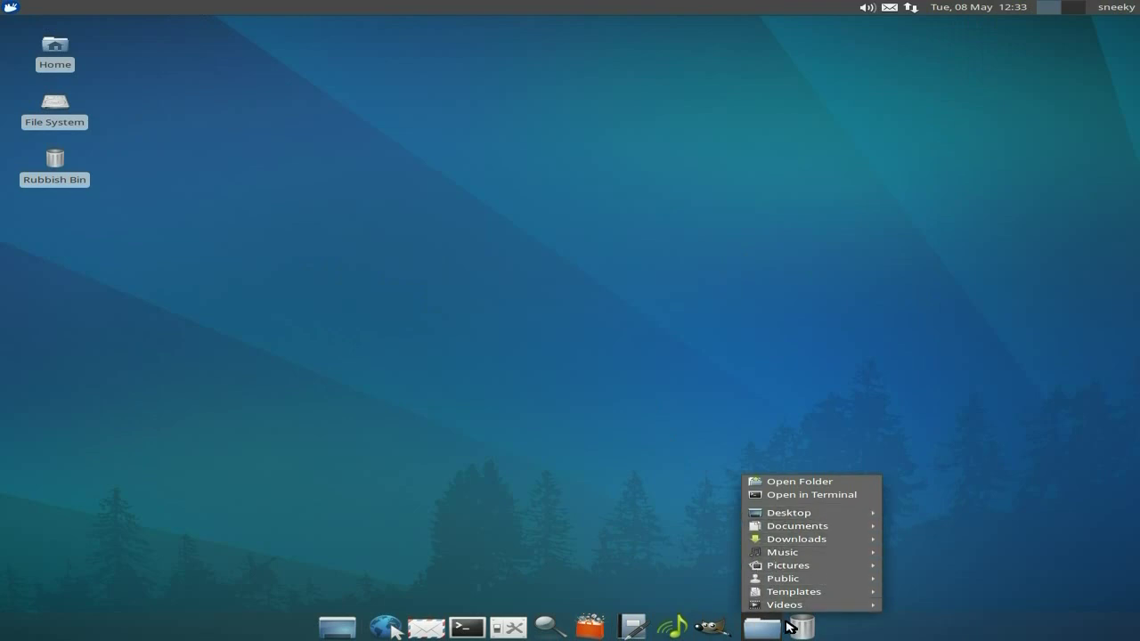
{"action": "left_click", "coordinate": [925, 564]}
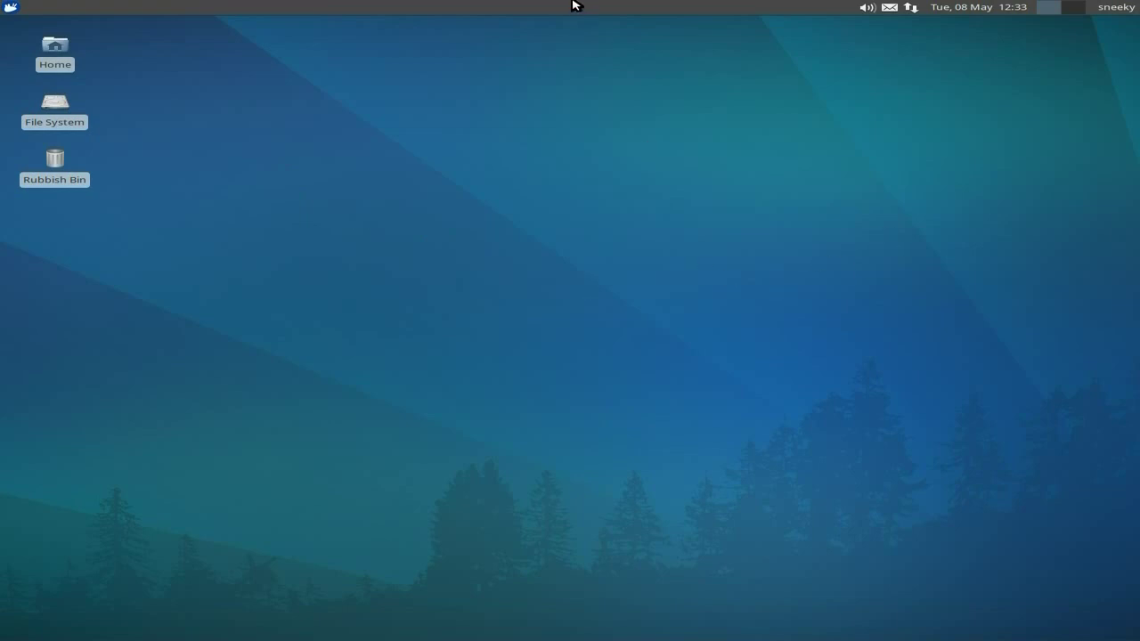
- Add the CPU Graph plugin to the desktop's upper panel
{"action": "right_click", "coordinate": [651, 14]}
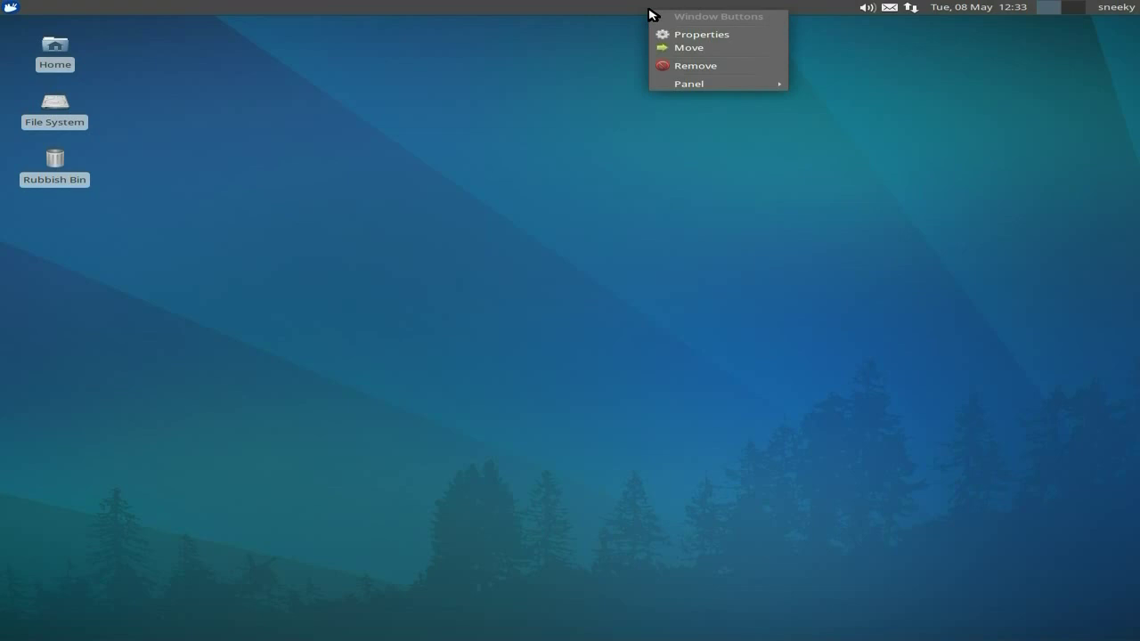
{"action": "mouse_move", "coordinate": [684, 88]}
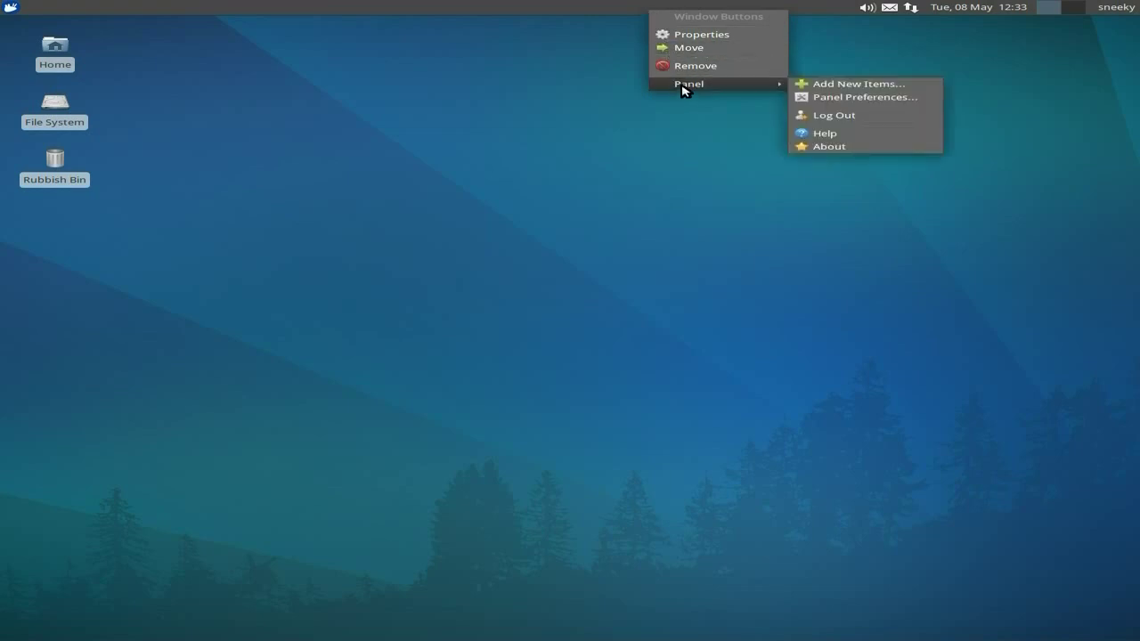
{"action": "left_click", "coordinate": [810, 86]}
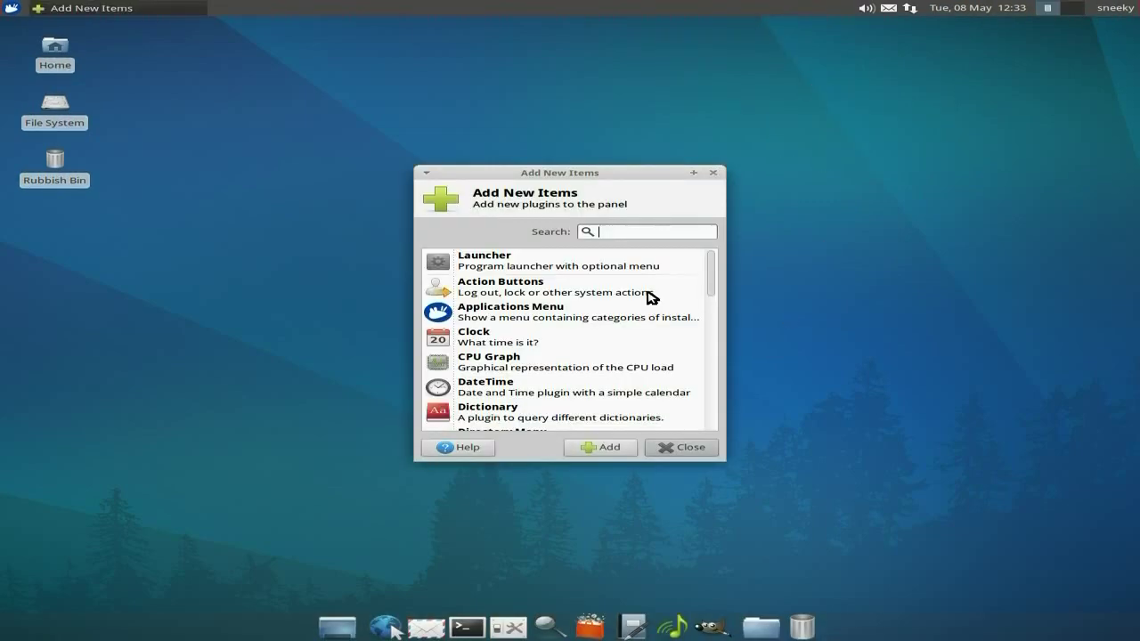
{"action": "left_click", "coordinate": [585, 361]}
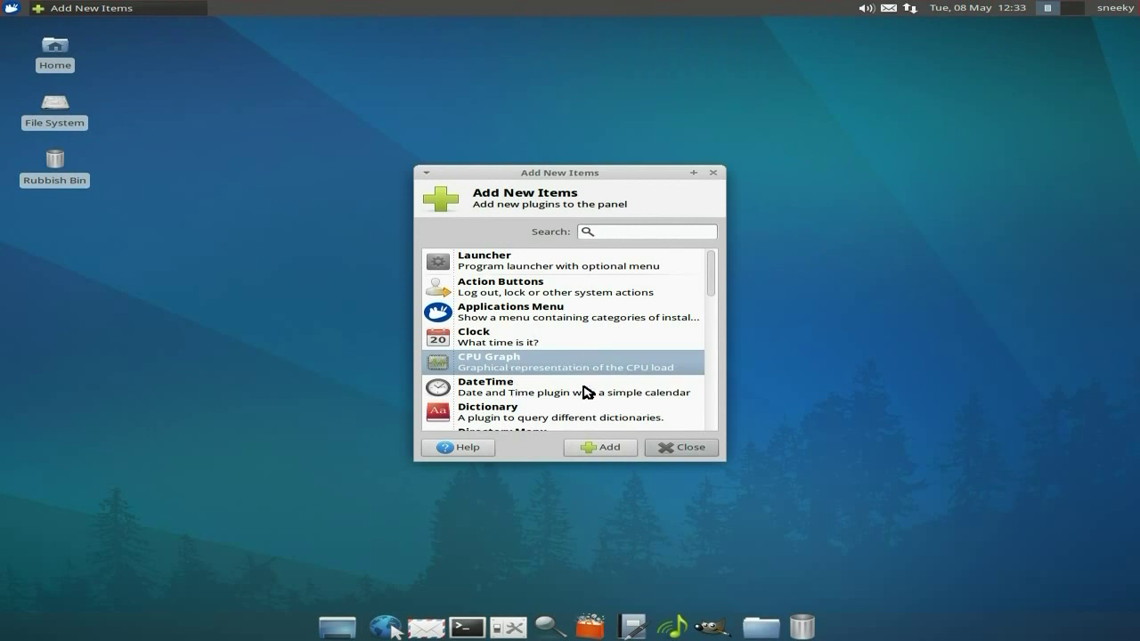
{"action": "left_click", "coordinate": [595, 449]}
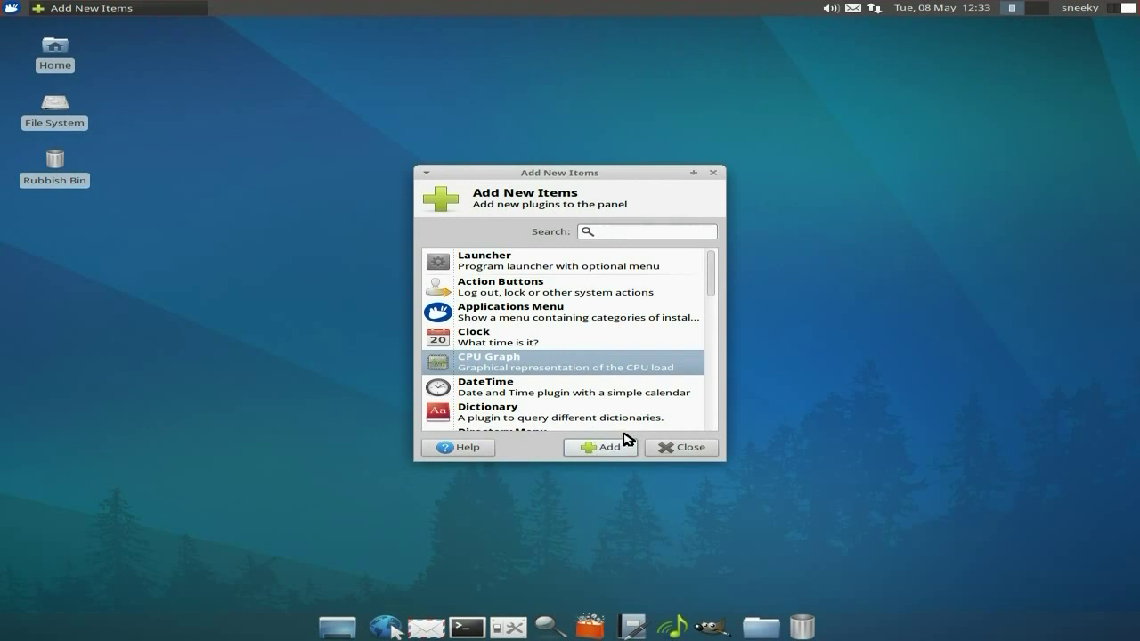
{"action": "mouse_move", "coordinate": [1125, 15]}
- Add the Network Monitor plugin to the same panel and close the Add New Items dialog
{"action": "scroll", "coordinate": [600, 345], "scroll_direction": "down", "scroll_amount": 1}
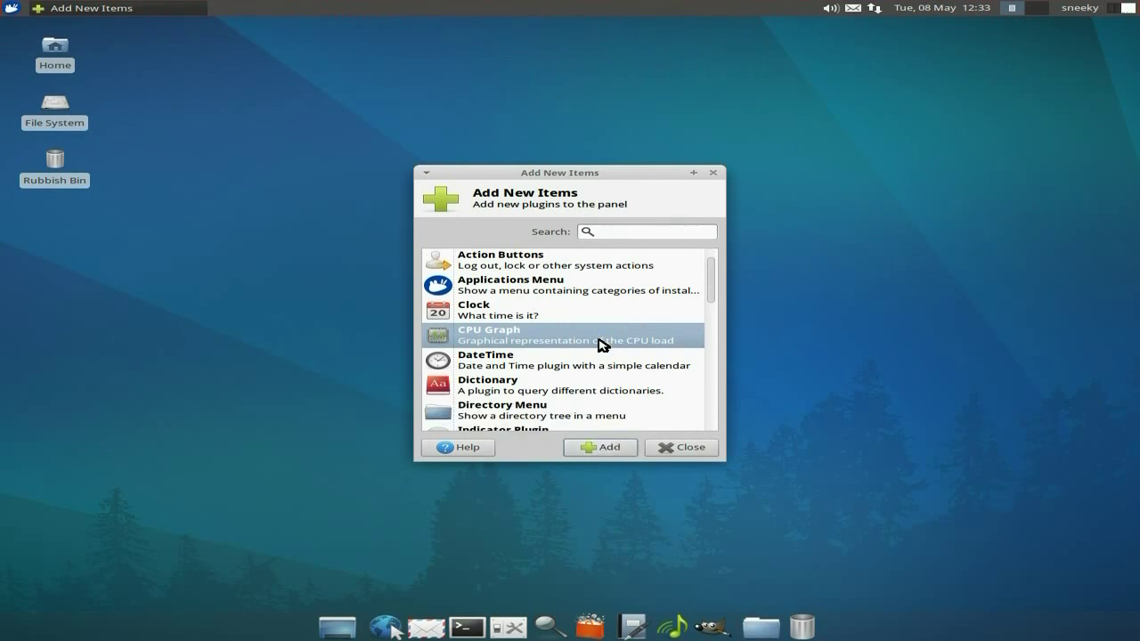
{"action": "scroll", "coordinate": [600, 344], "scroll_direction": "down", "scroll_amount": 2}
{"action": "scroll", "coordinate": [599, 345], "scroll_direction": "down", "scroll_amount": 2}
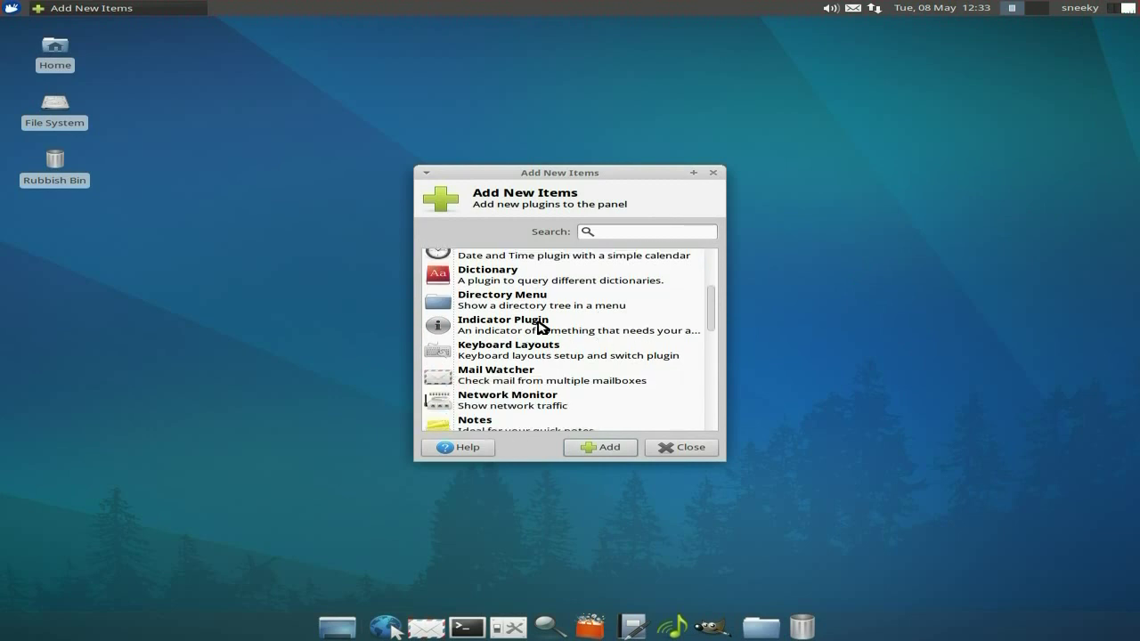
{"action": "scroll", "coordinate": [570, 325], "scroll_direction": "down", "scroll_amount": 1}
{"action": "scroll", "coordinate": [624, 323], "scroll_direction": "down", "scroll_amount": 1}
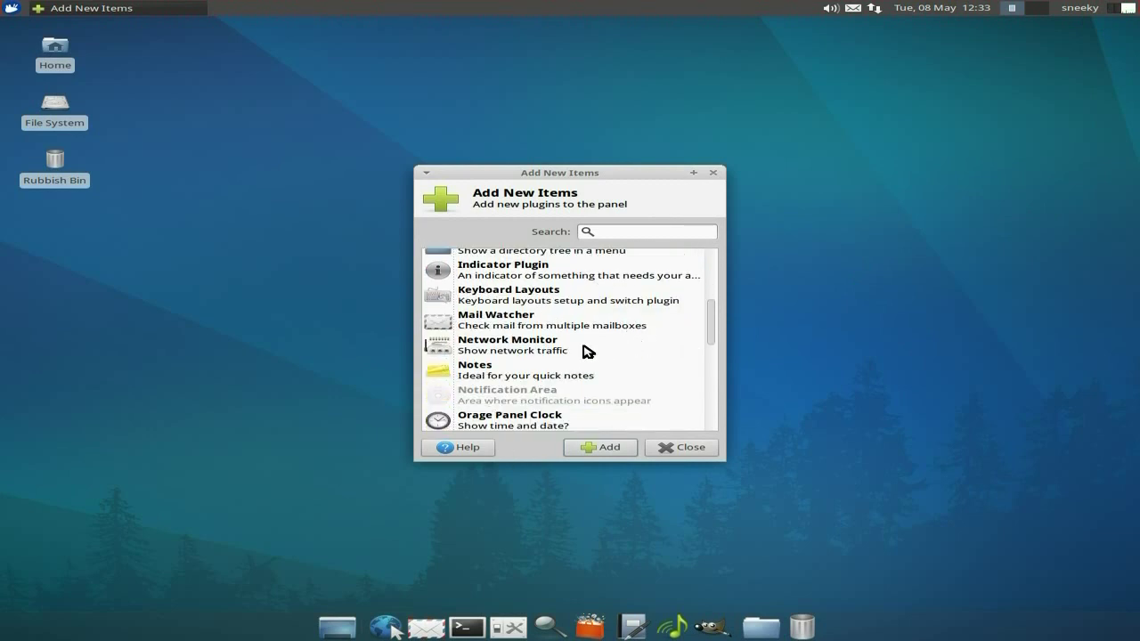
{"action": "left_click", "coordinate": [499, 350]}
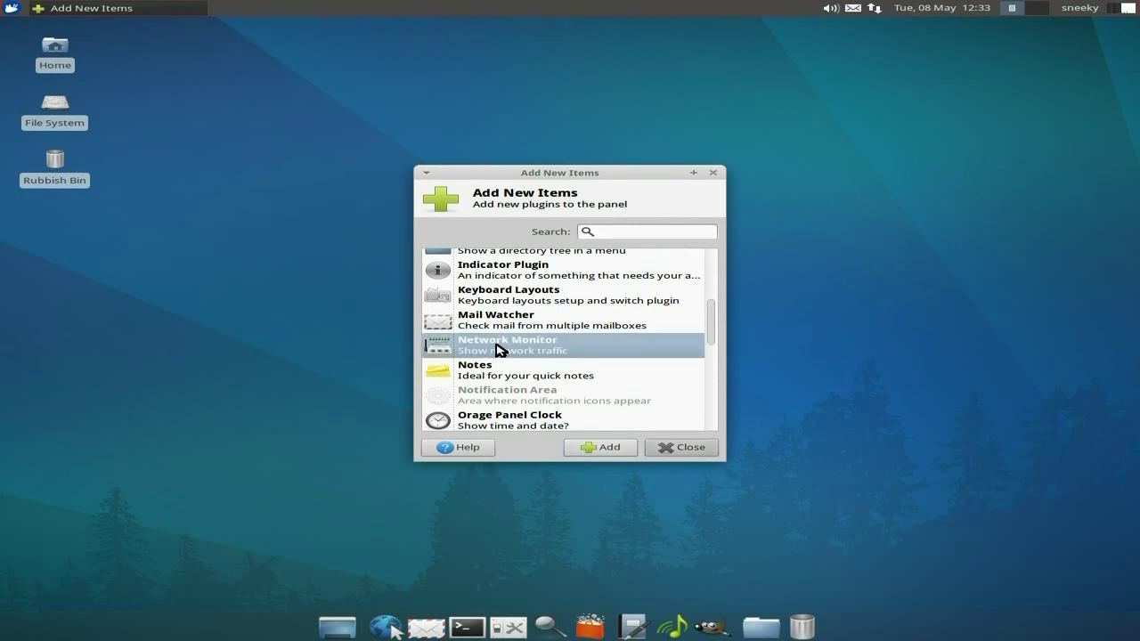
{"action": "left_click", "coordinate": [603, 453]}
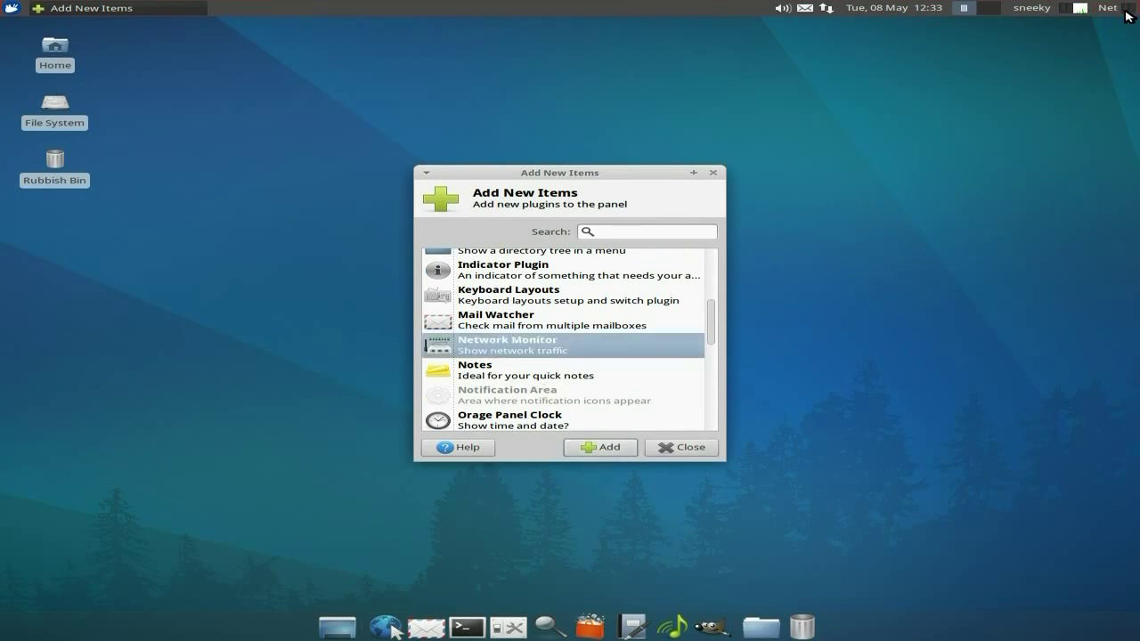
{"action": "left_click", "coordinate": [684, 446]}
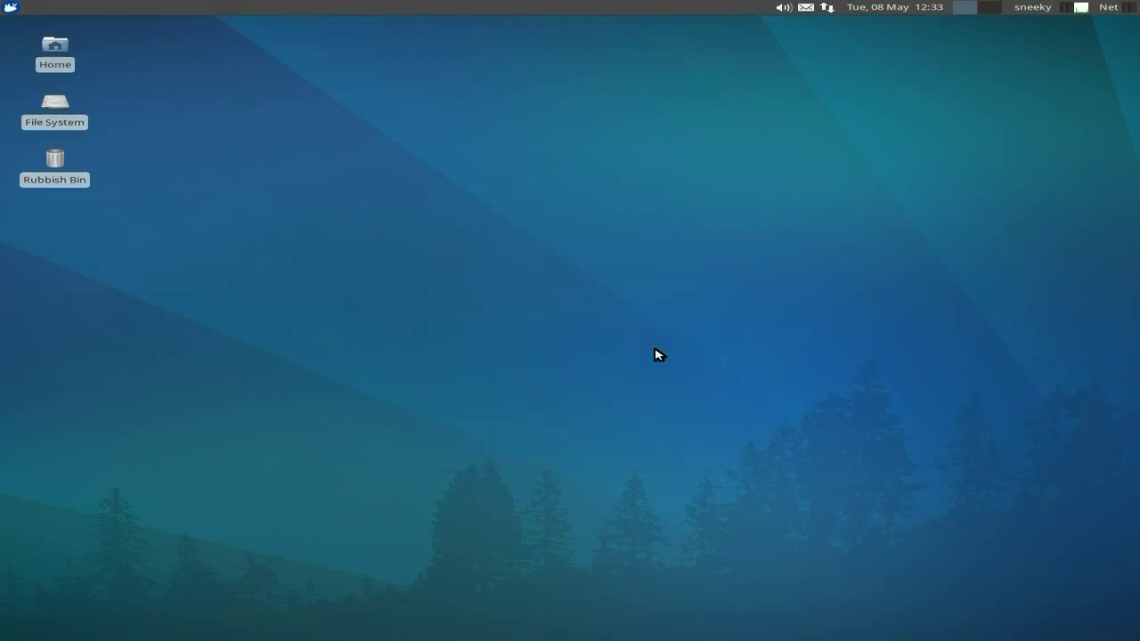
{"action": "right_click", "coordinate": [492, 12]}
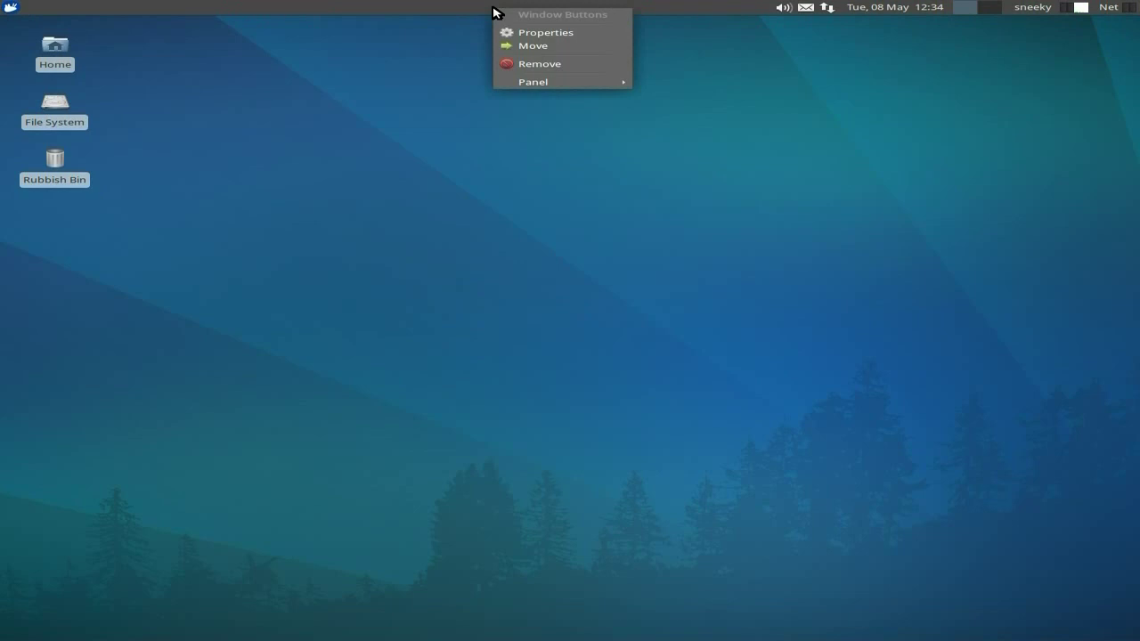
{"action": "left_click", "coordinate": [418, 251]}
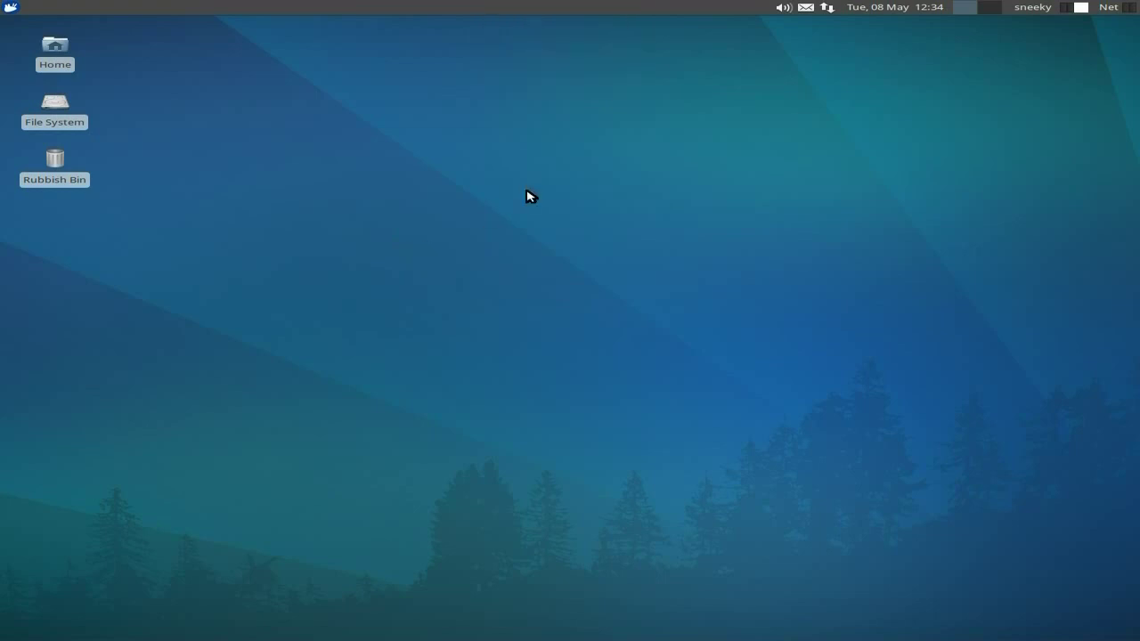
- Open the Settings Manager and move its window toward the centre of the desktop
{"action": "left_click", "coordinate": [11, 11]}
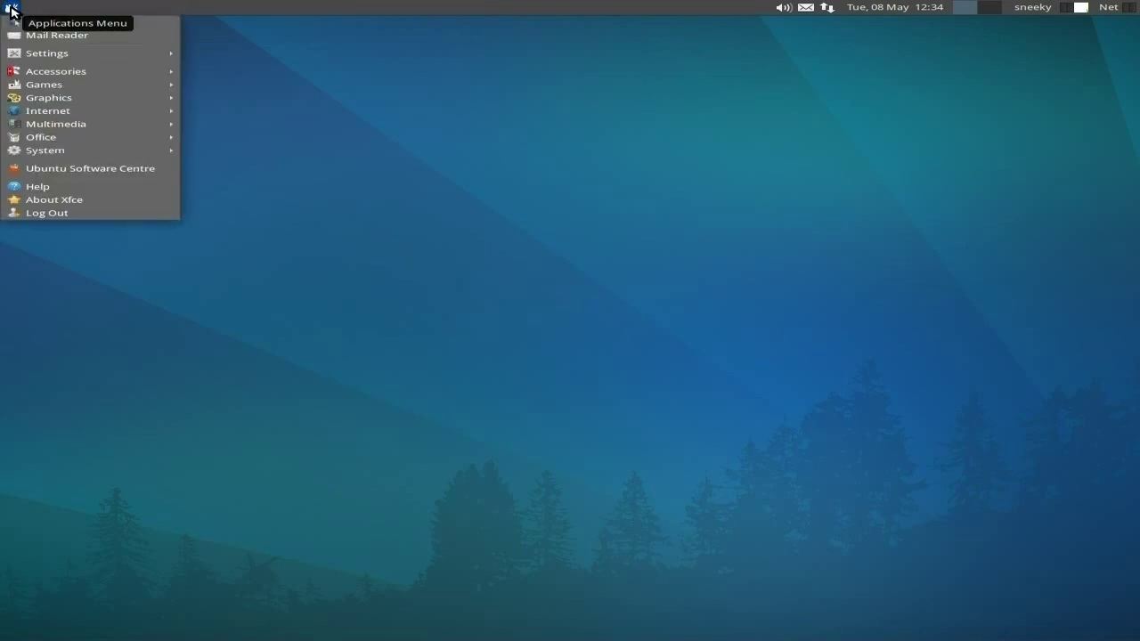
{"action": "mouse_move", "coordinate": [21, 85]}
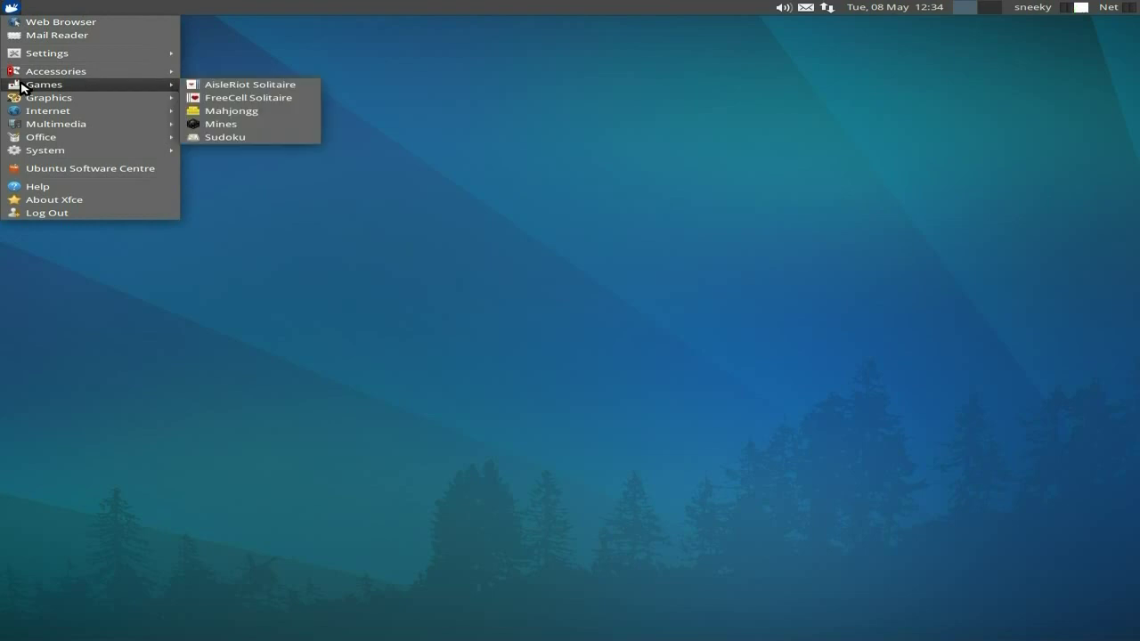
{"action": "mouse_move", "coordinate": [13, 112]}
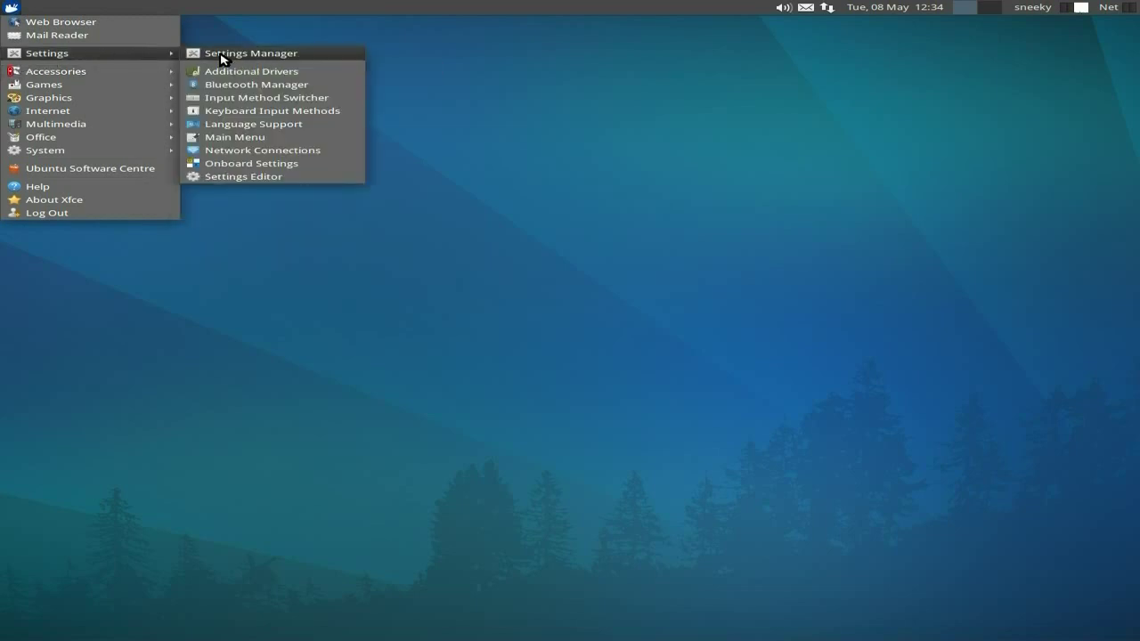
{"action": "left_click", "coordinate": [220, 60]}
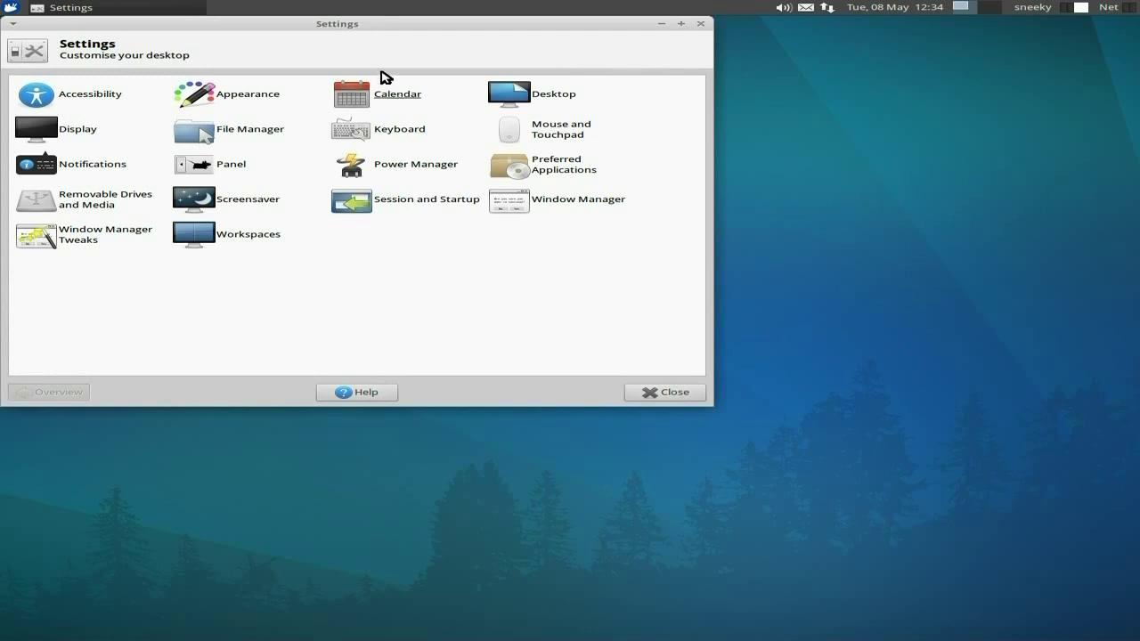
{"action": "left_click_drag", "start_coordinate": [365, 33], "coordinate": [541, 111]}
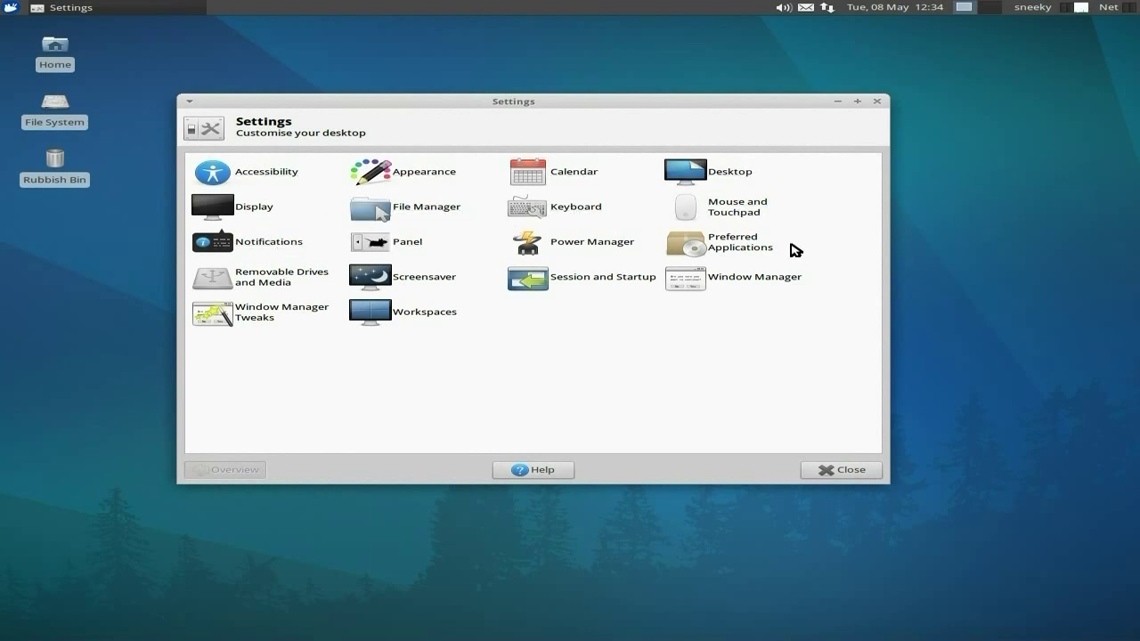
- Set the number of workspaces to 4 in the Workspaces settings and close the window
{"action": "left_click", "coordinate": [373, 324]}
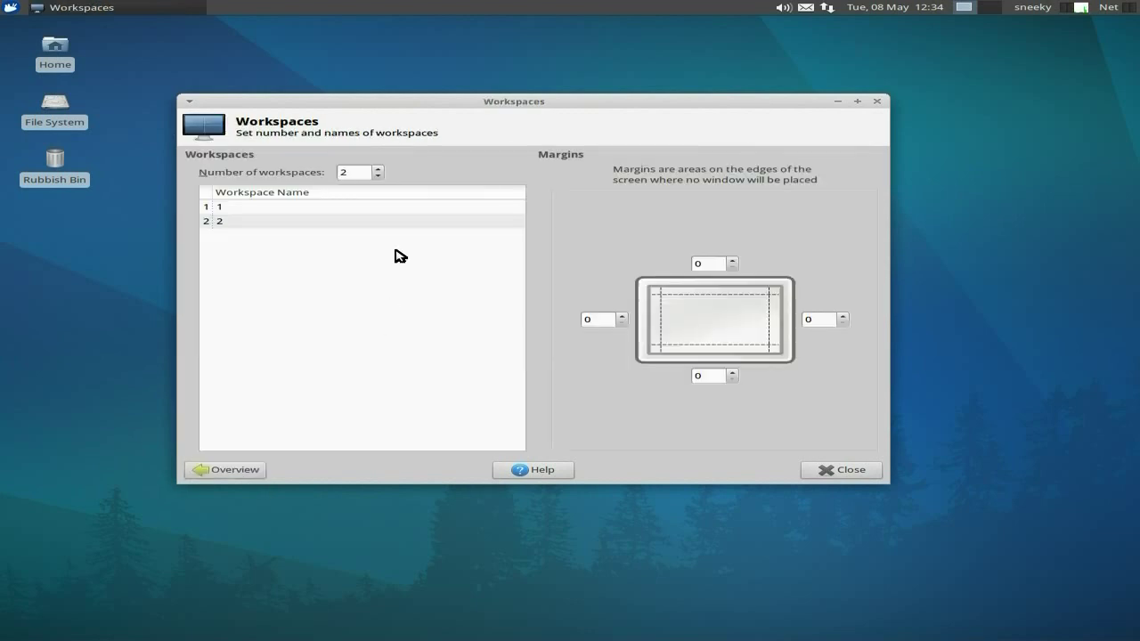
{"action": "left_click", "coordinate": [378, 169]}
{"action": "left_click", "coordinate": [378, 168]}
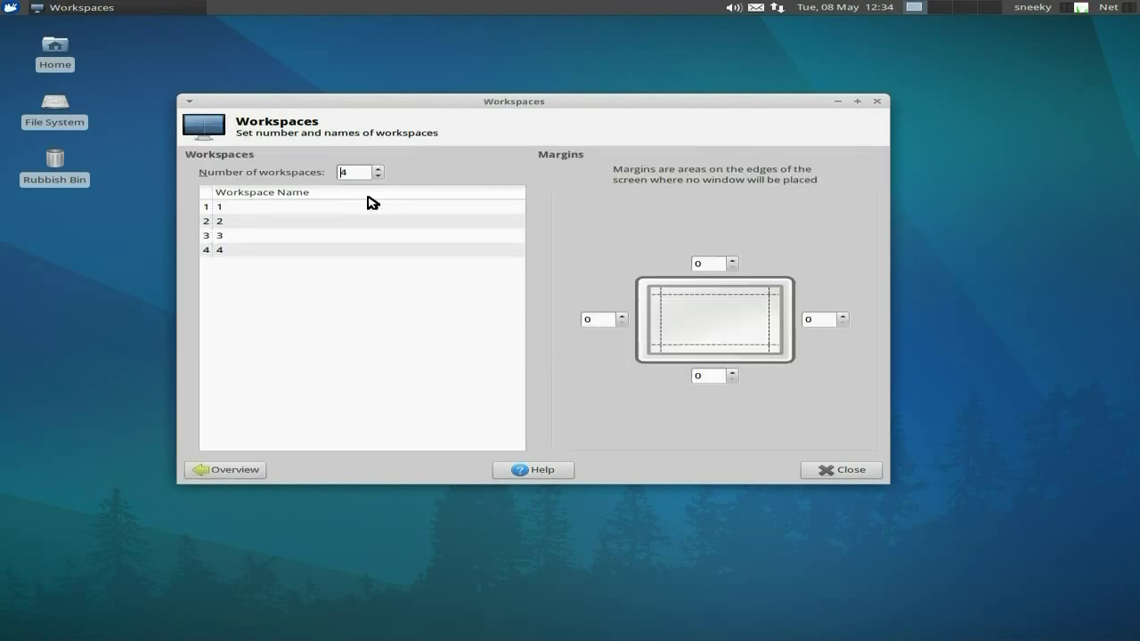
{"action": "left_click", "coordinate": [840, 471]}
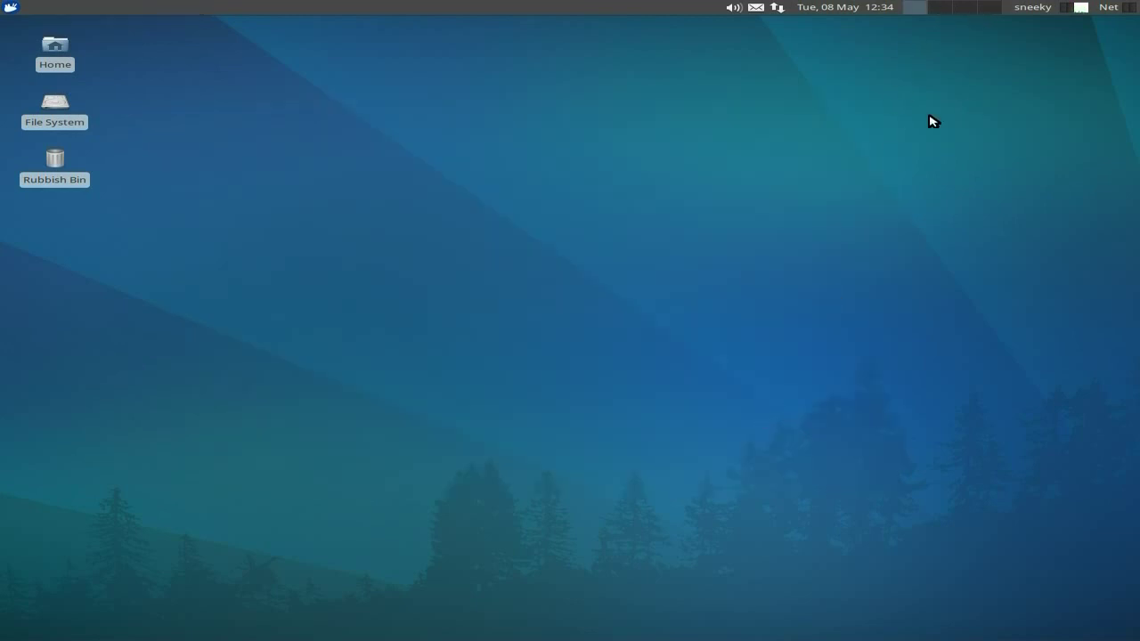
- Open the Screenshot accessory and set the delay before capturing to 4 seconds
{"action": "left_click", "coordinate": [11, 8]}
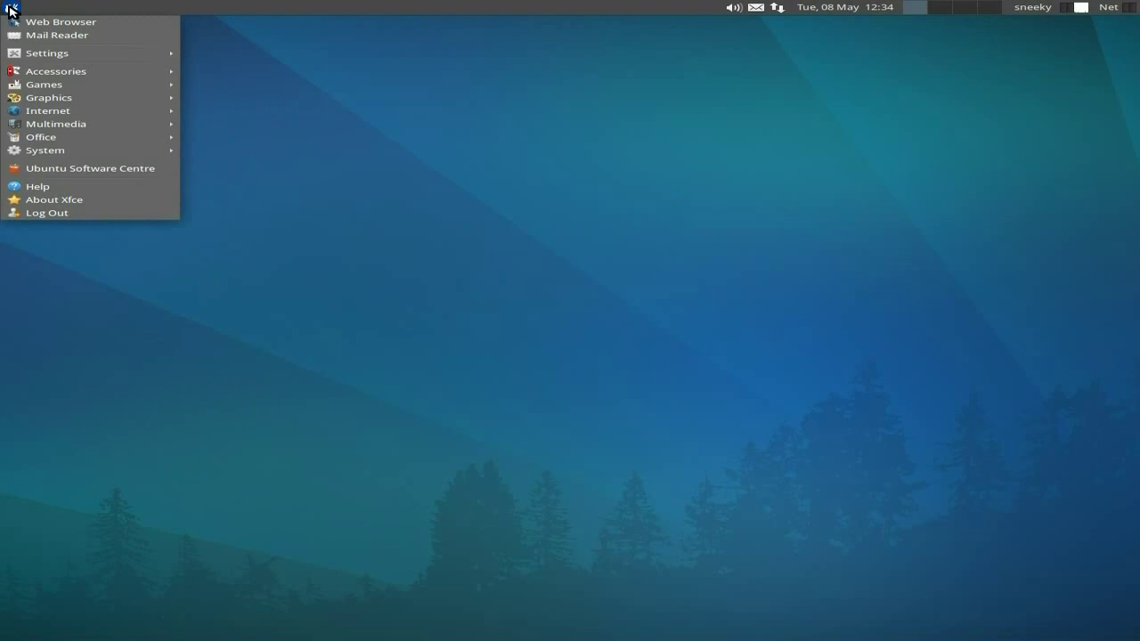
{"action": "mouse_move", "coordinate": [41, 58]}
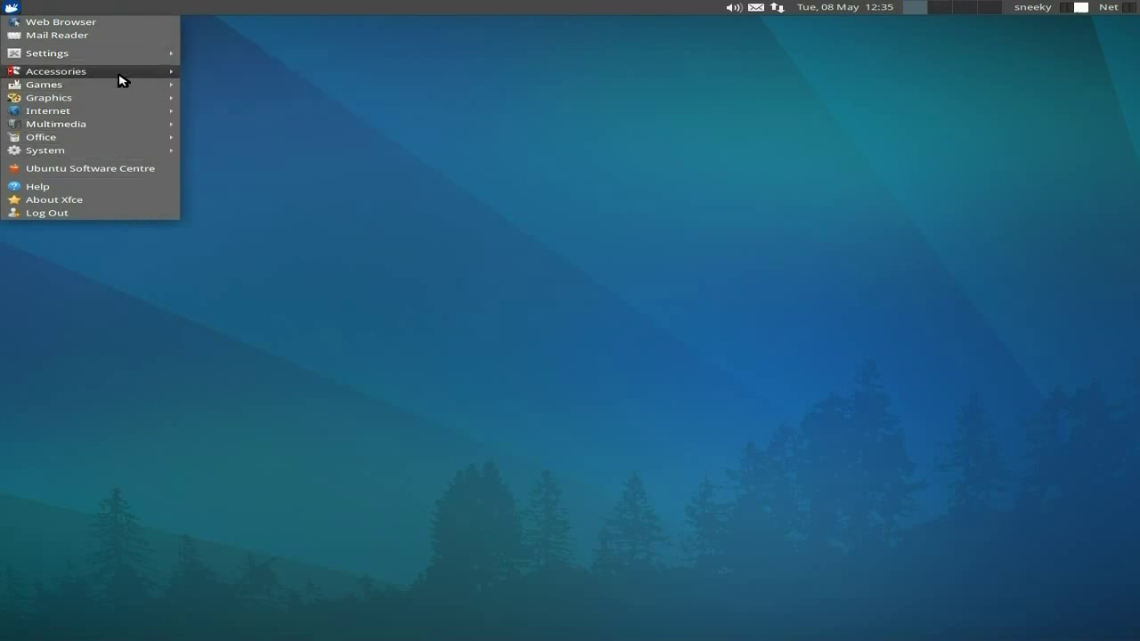
{"action": "mouse_move", "coordinate": [119, 75]}
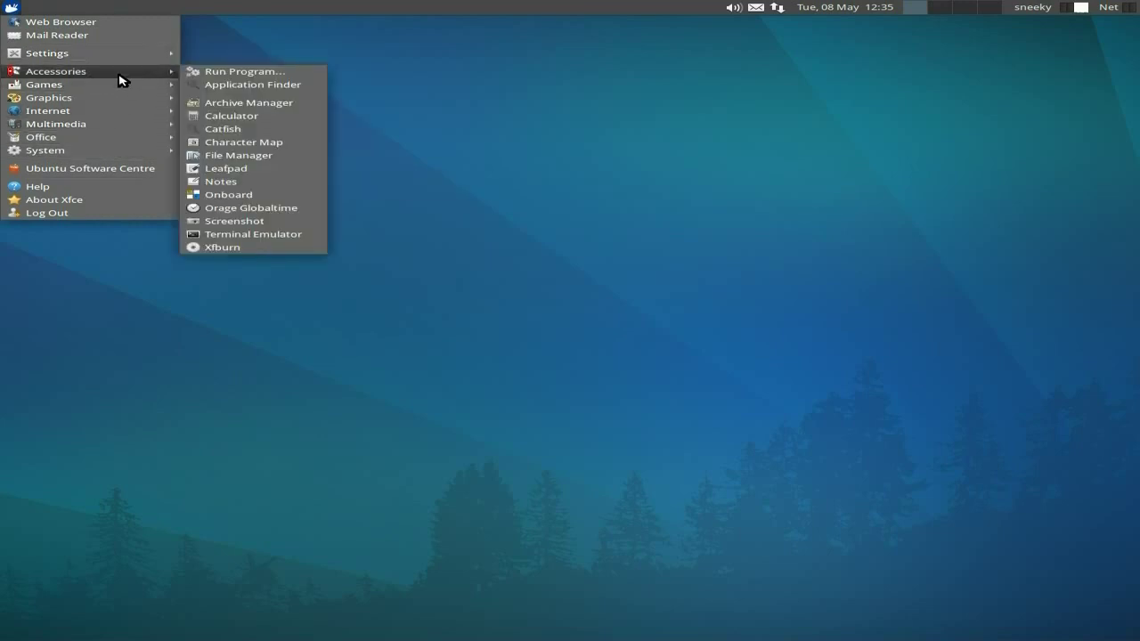
{"action": "left_click", "coordinate": [231, 222]}
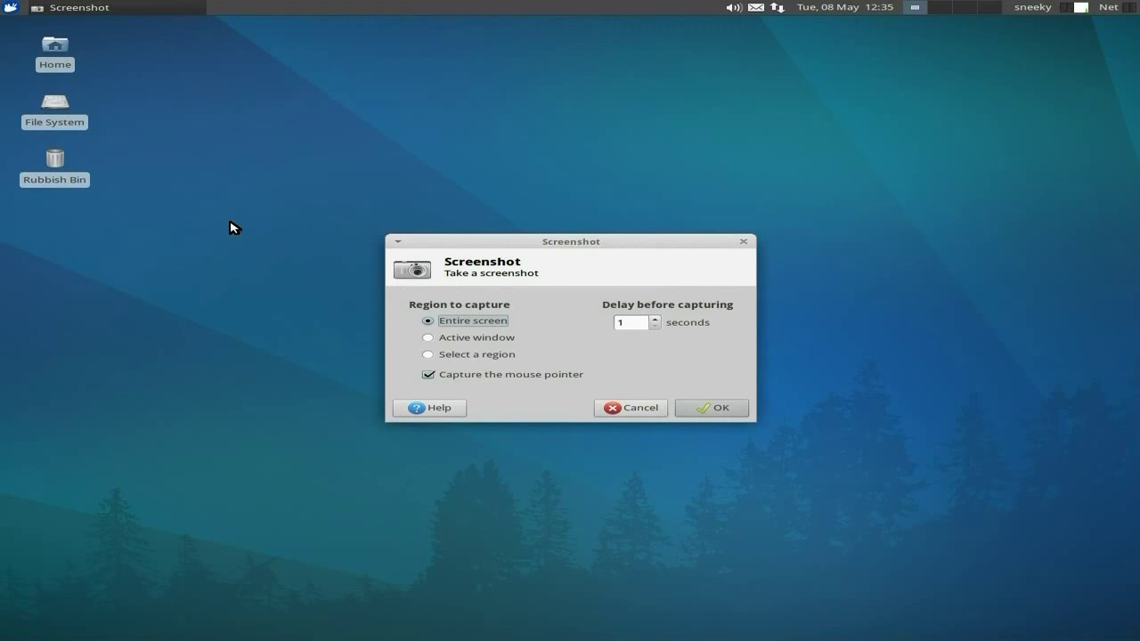
{"action": "left_click", "coordinate": [655, 318]}
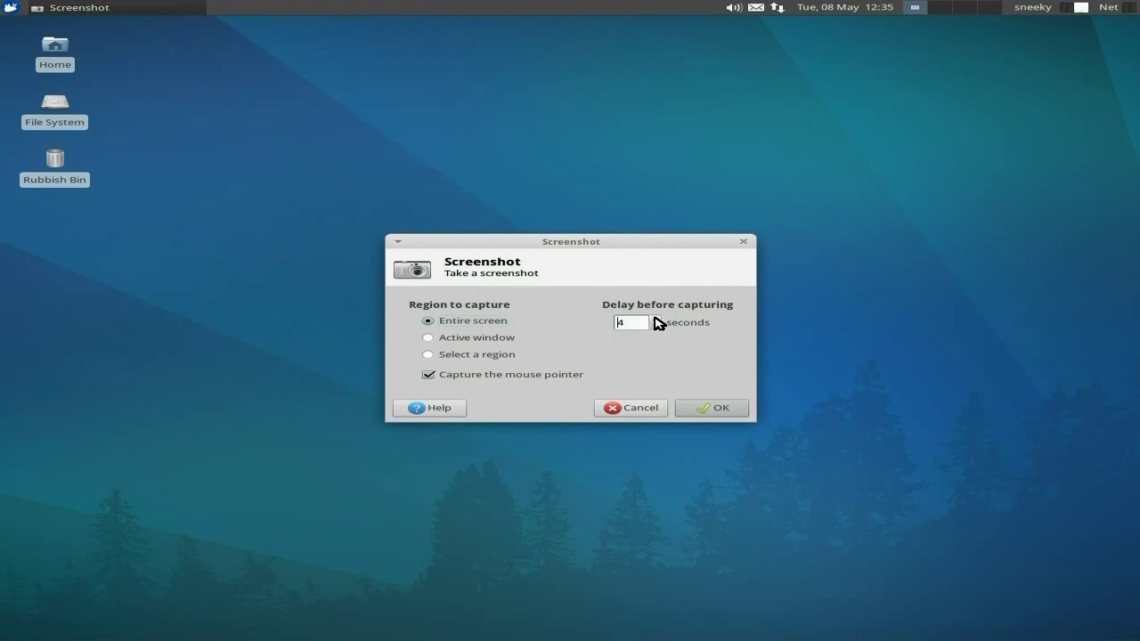
- Capture the entire screen with the Games submenu of the applications menu open and save the image in the Pictures folder
{"action": "left_click", "coordinate": [703, 413]}
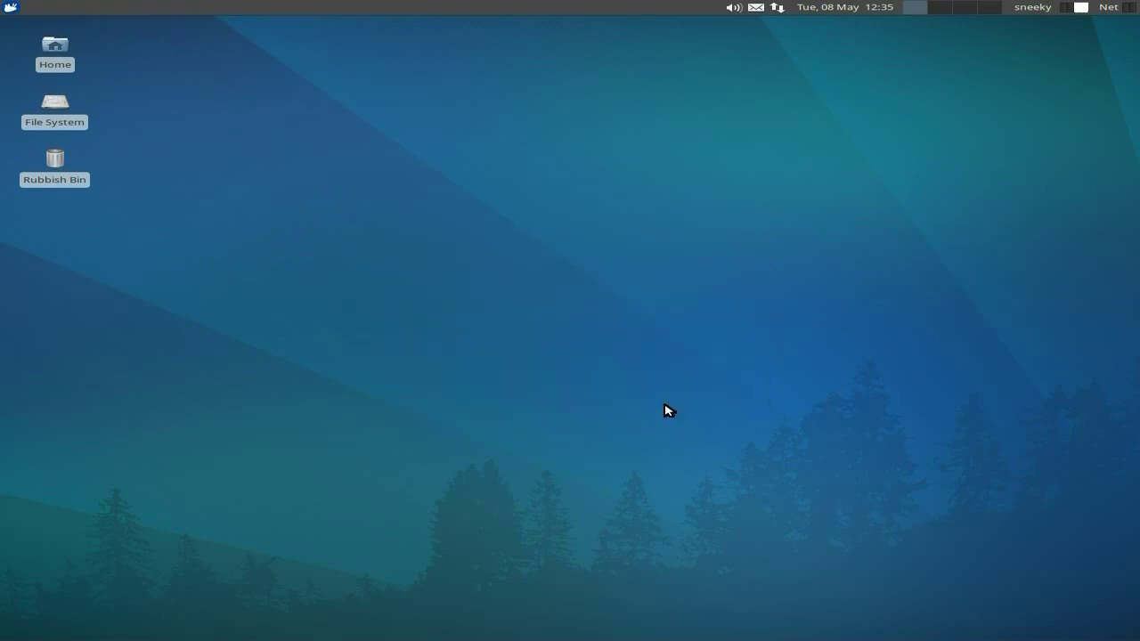
{"action": "left_click", "coordinate": [11, 8]}
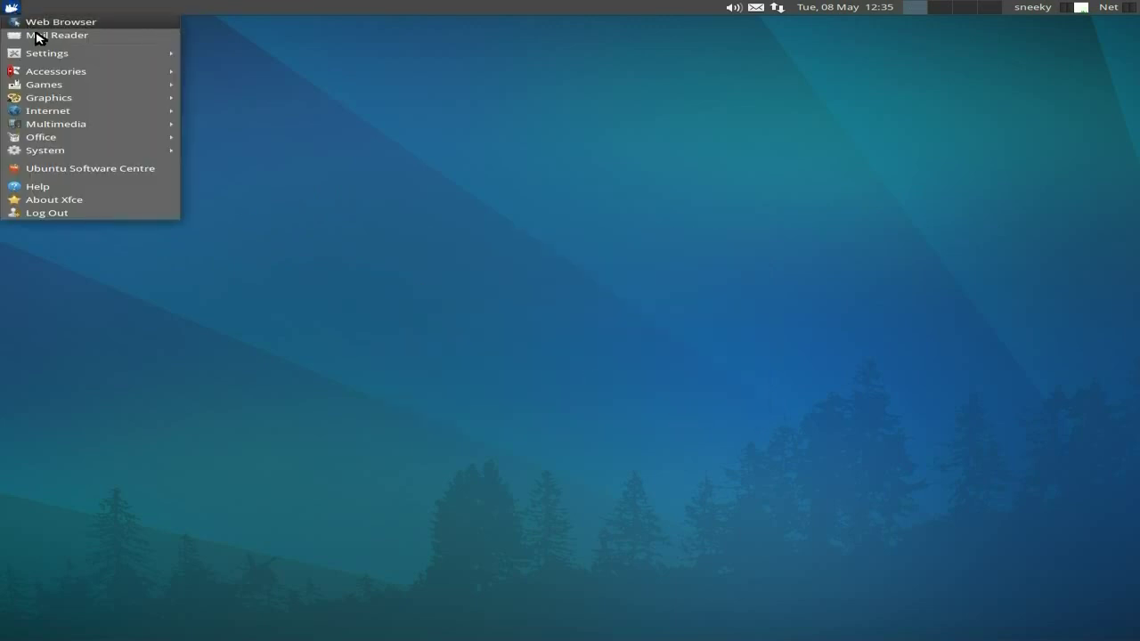
{"action": "mouse_move", "coordinate": [63, 85]}
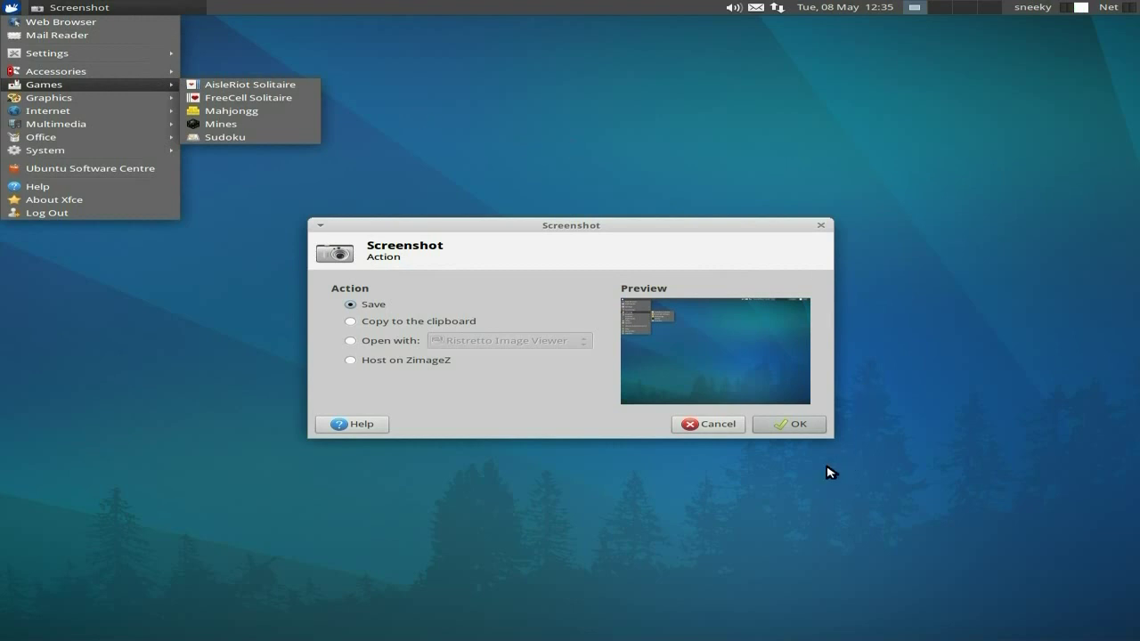
{"action": "left_click", "coordinate": [773, 428]}
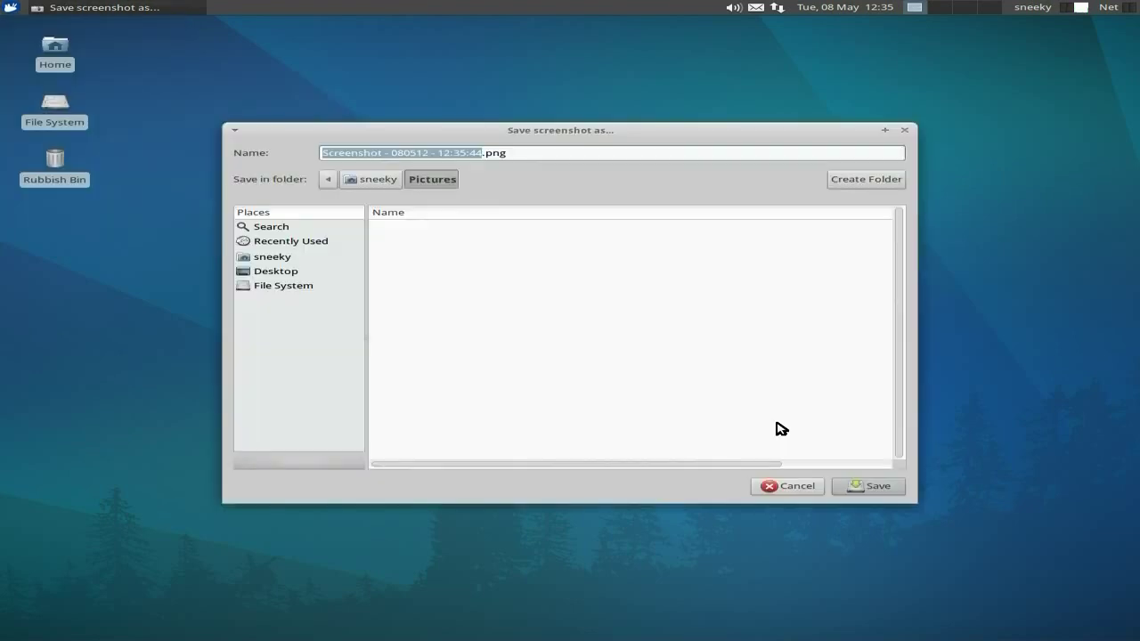
{"action": "left_click", "coordinate": [844, 481]}
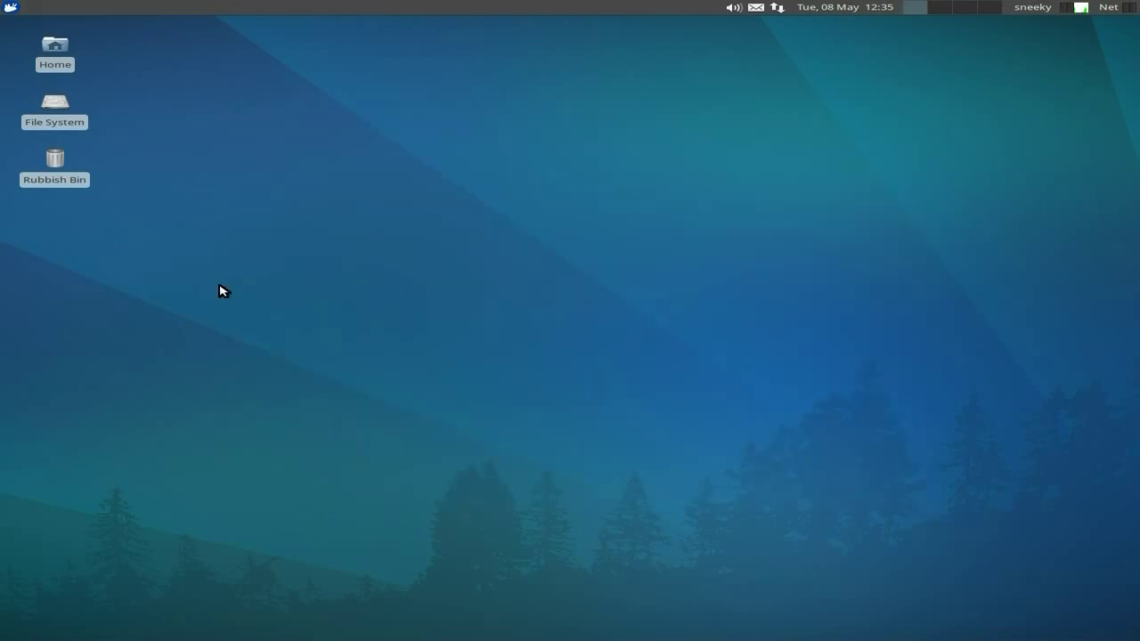
- Browse the Graphics, Multimedia and System application categories, and open Task Manager to view the running processes before quitting it
{"action": "left_click", "coordinate": [11, 7]}
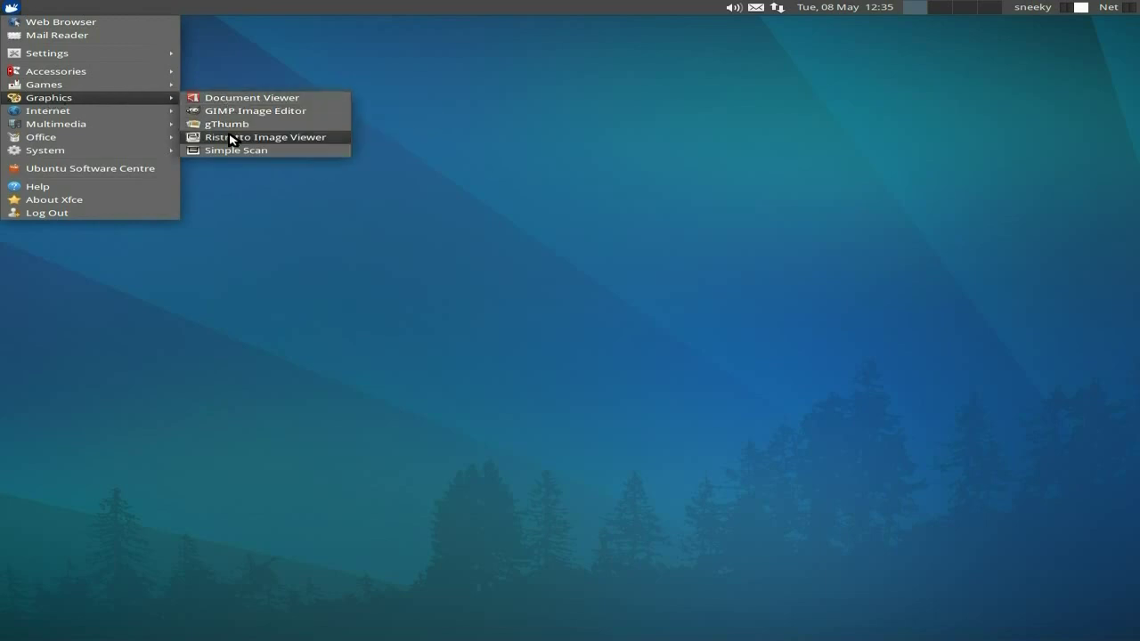
{"action": "mouse_move", "coordinate": [108, 115]}
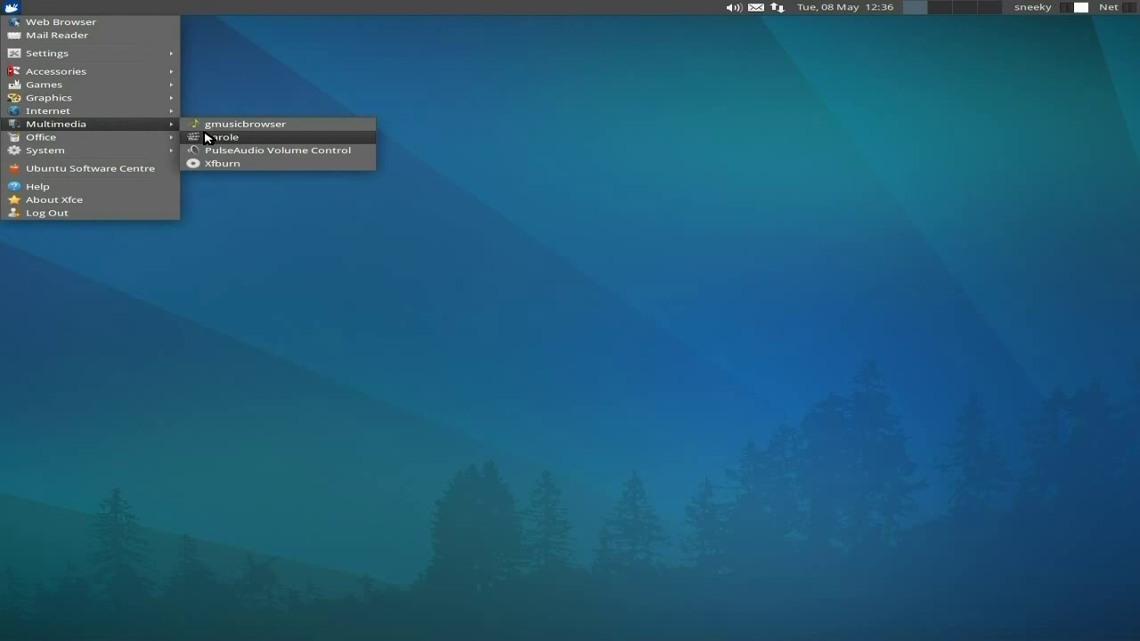
{"action": "mouse_move", "coordinate": [172, 138]}
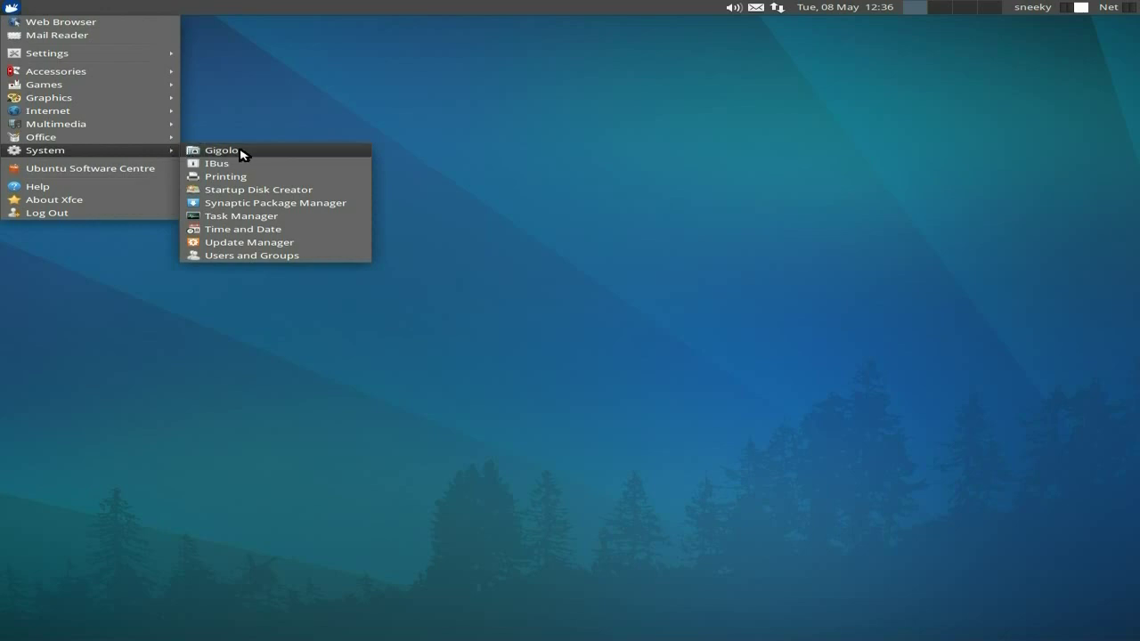
{"action": "left_click", "coordinate": [246, 220]}
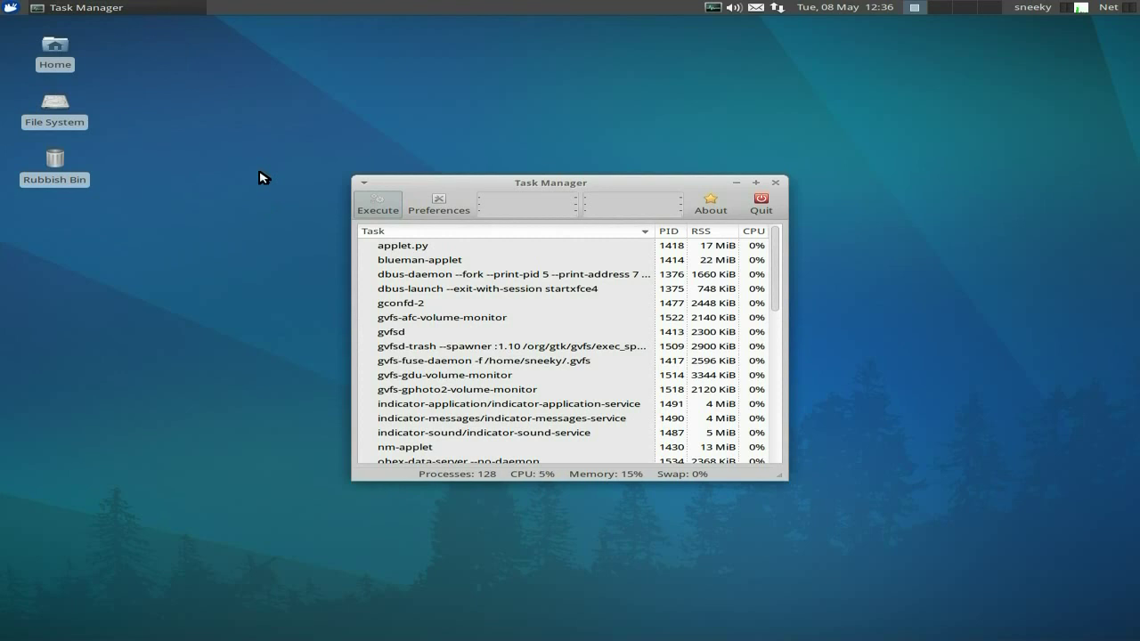
{"action": "left_click", "coordinate": [762, 204]}
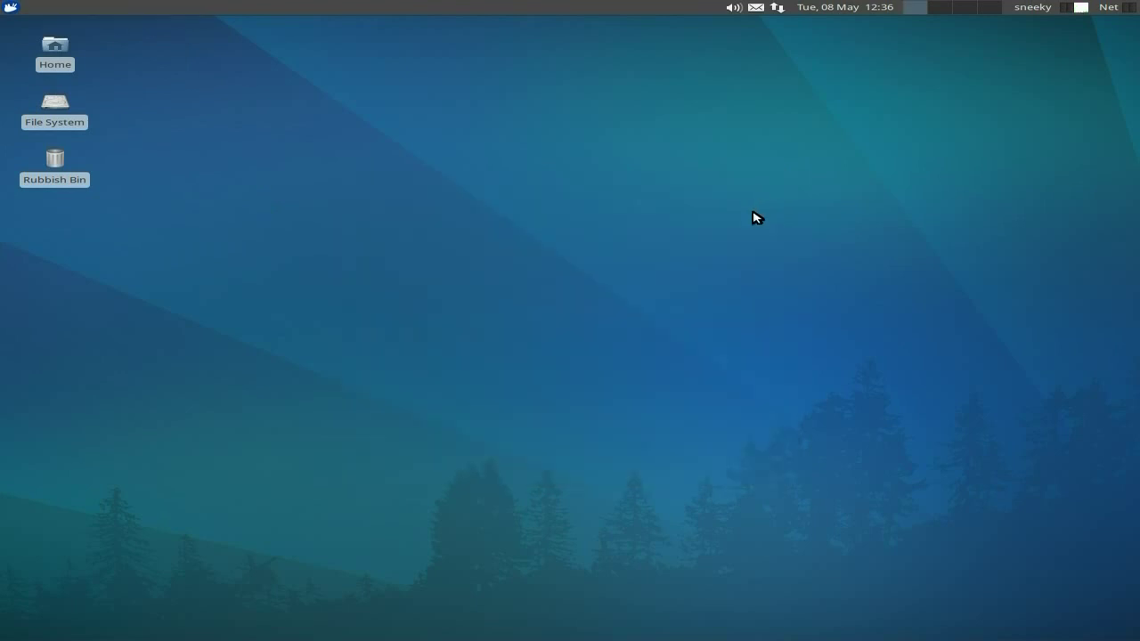
- Open Ubuntu Software Centre and maximise its window
{"action": "left_click", "coordinate": [11, 9]}
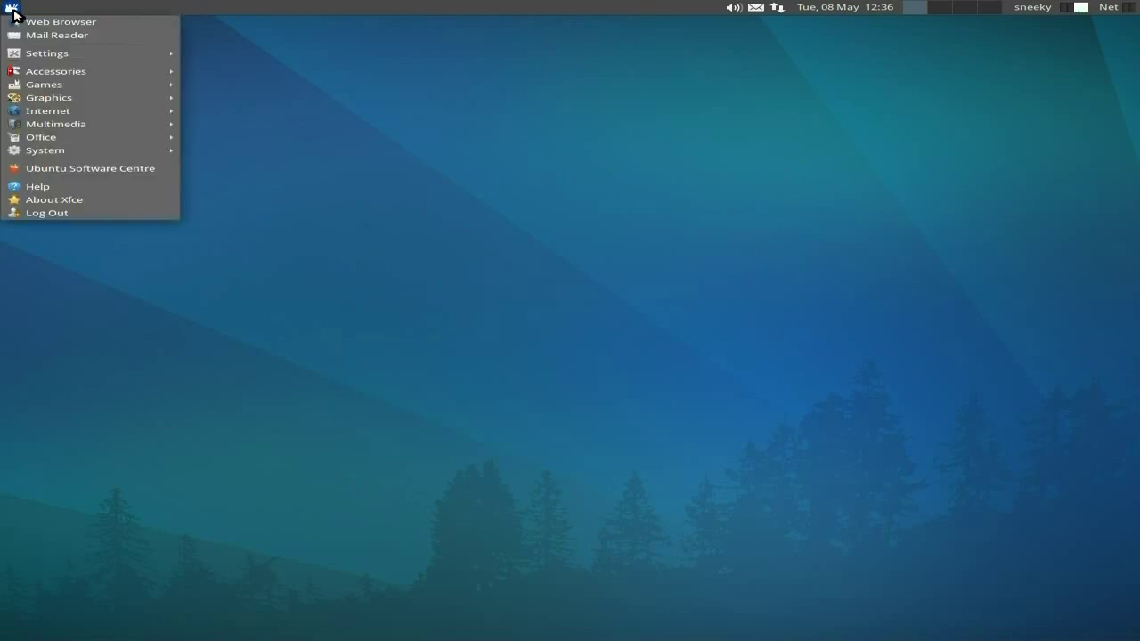
{"action": "left_click", "coordinate": [74, 174]}
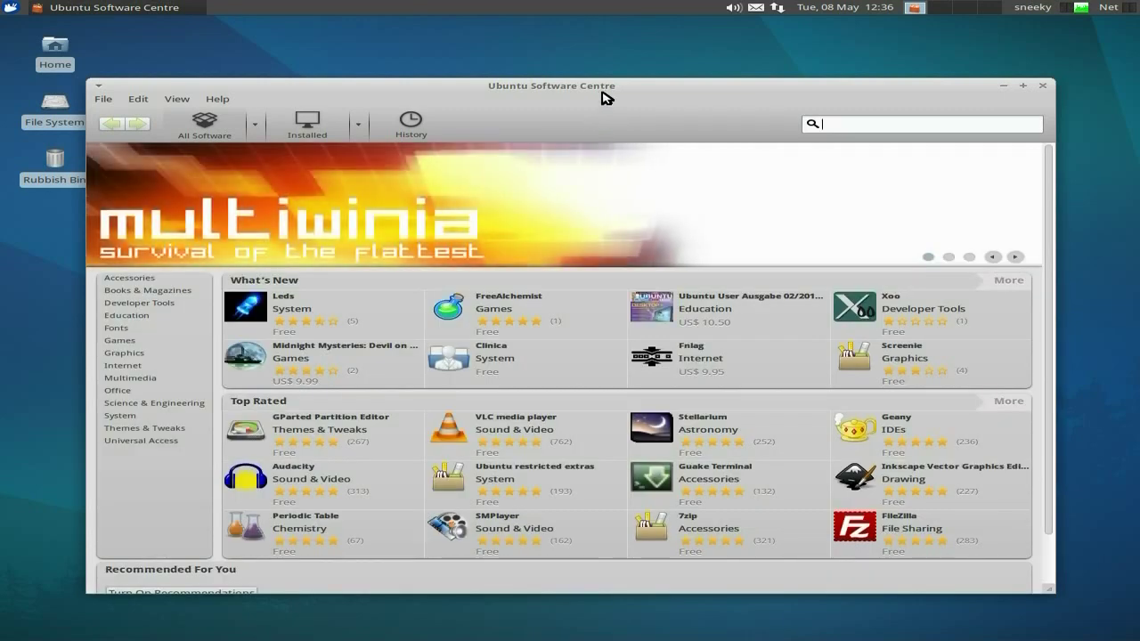
{"action": "left_click_drag", "start_coordinate": [600, 85], "coordinate": [595, 52]}
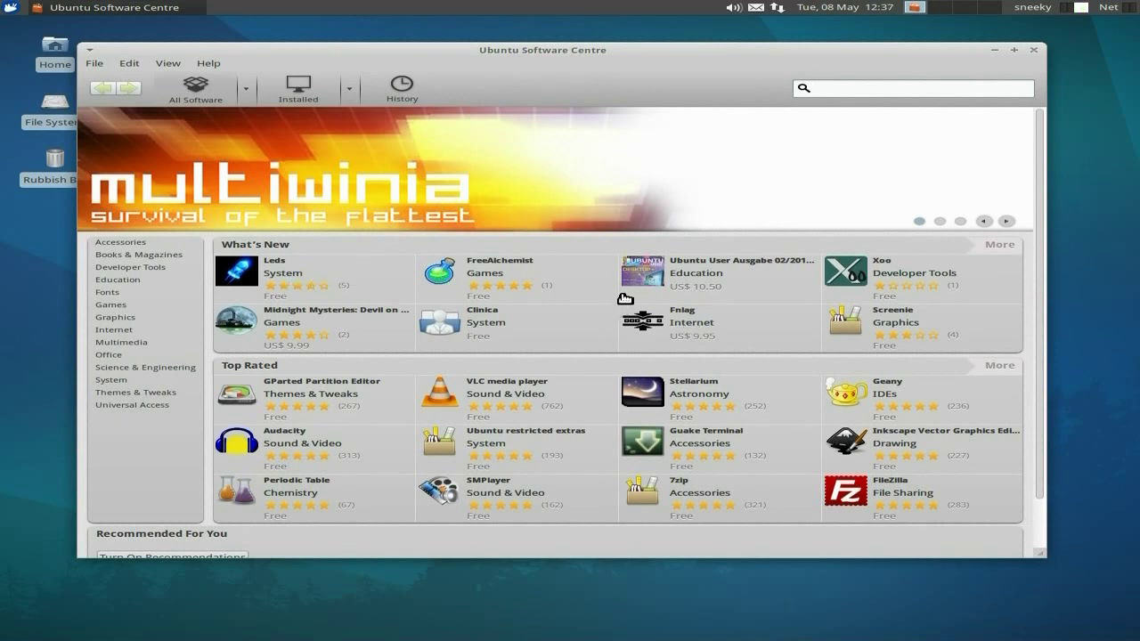
{"action": "left_click", "coordinate": [1014, 50]}
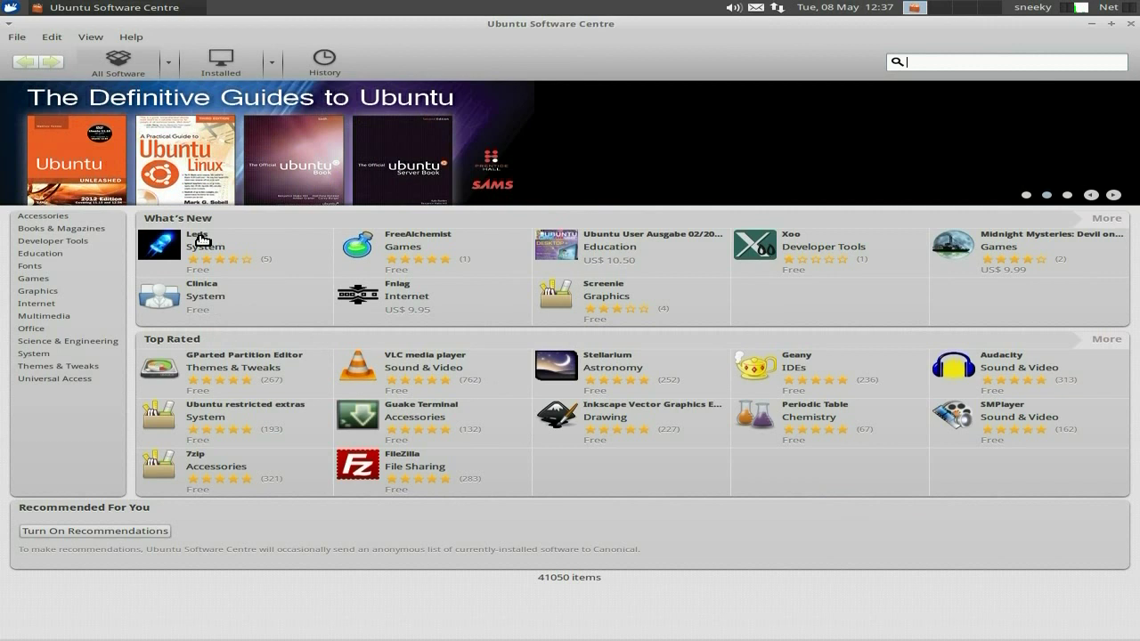
- View the details pages of Leds and Tropical Stormfront LITE, and close the Software Centre
{"action": "left_click", "coordinate": [201, 239]}
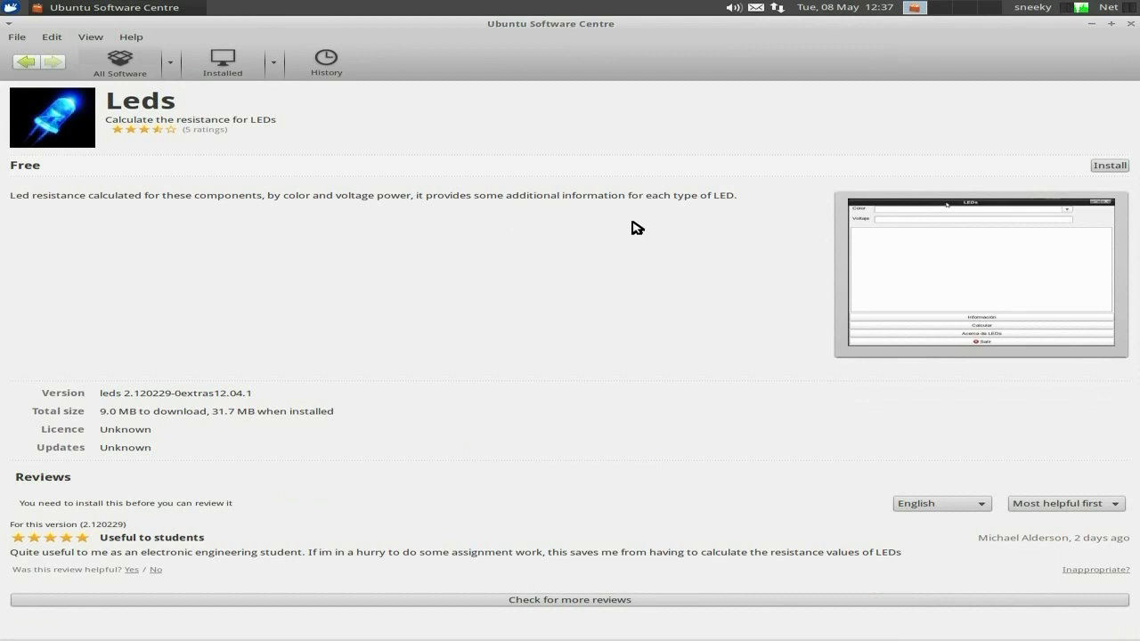
{"action": "left_click", "coordinate": [27, 62]}
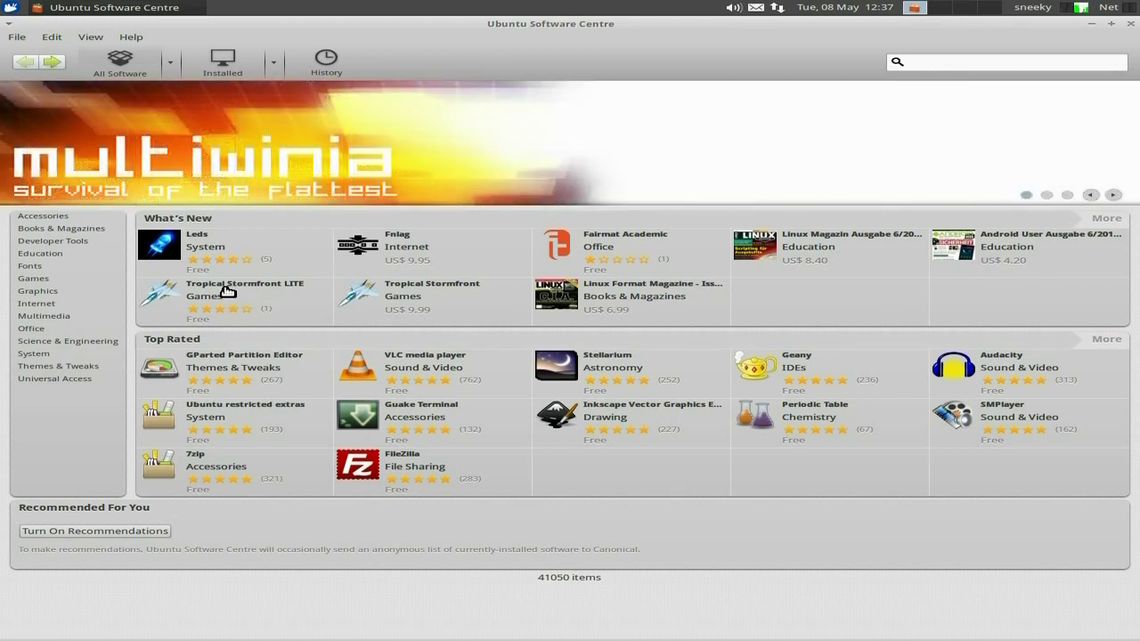
{"action": "left_click", "coordinate": [251, 298]}
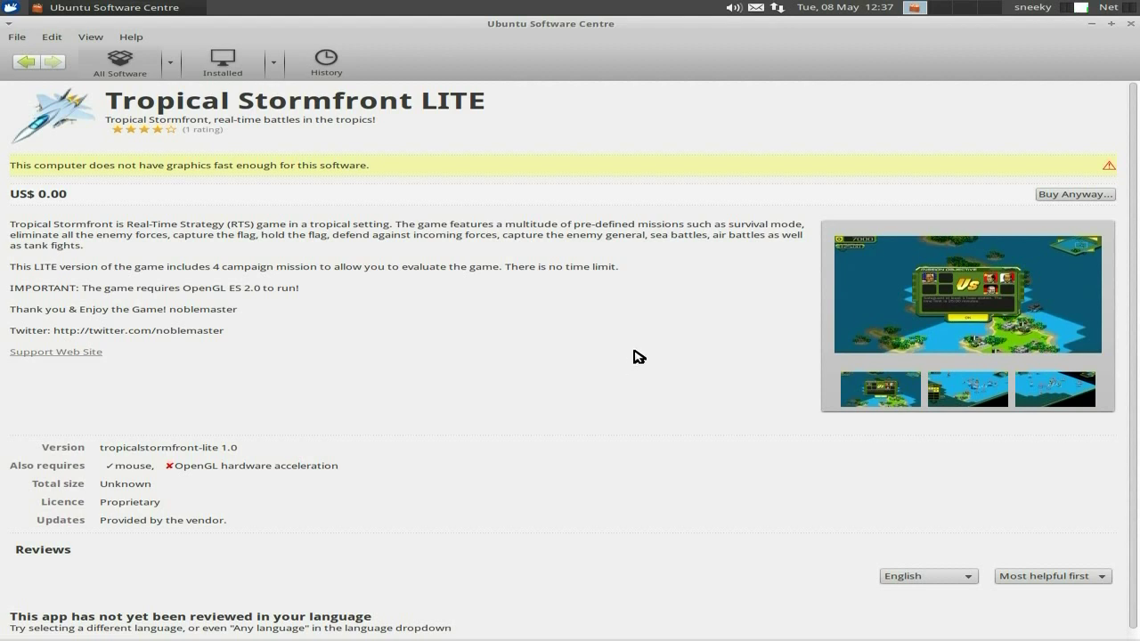
{"action": "left_click", "coordinate": [1135, 27]}
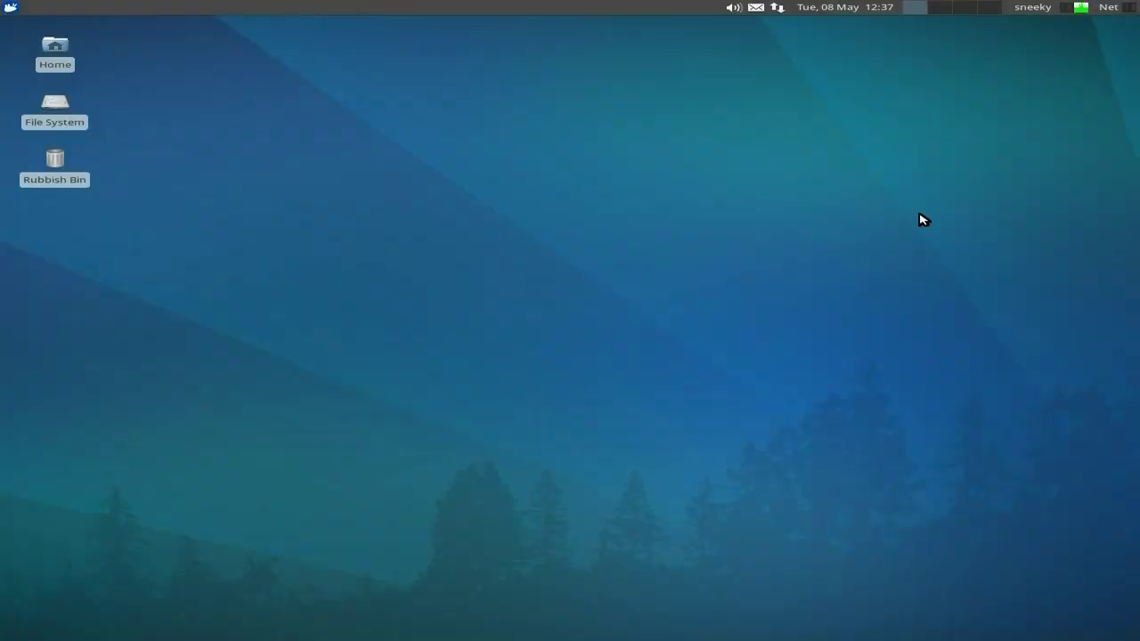
- Open the log-out dialog to view its session options and dismiss it without logging out
{"action": "left_click", "coordinate": [11, 7]}
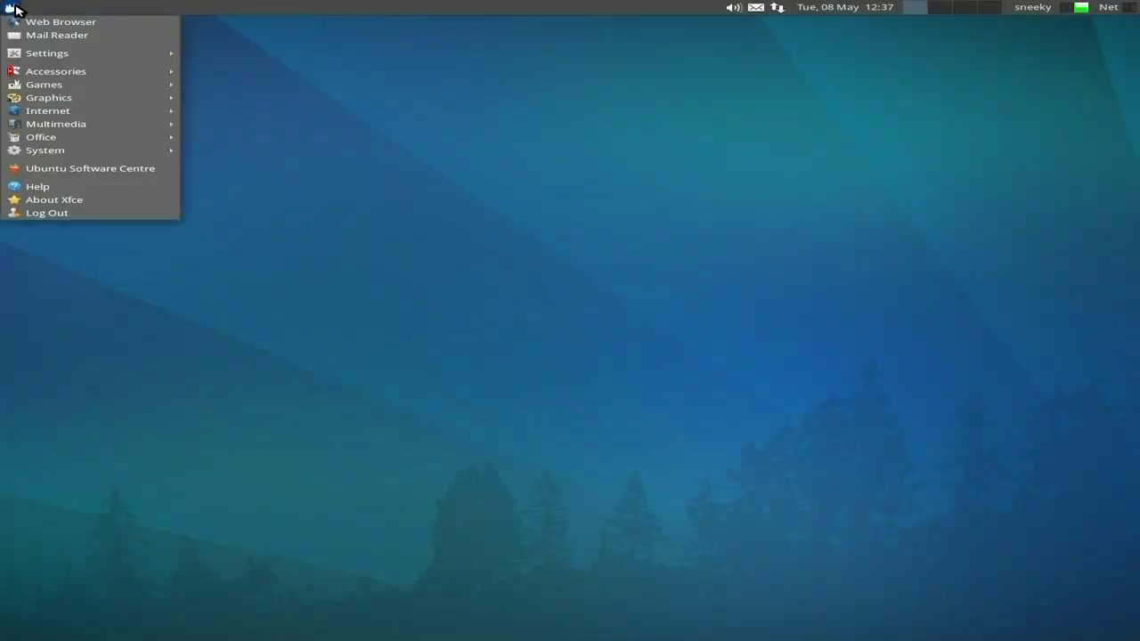
{"action": "left_click", "coordinate": [58, 214]}
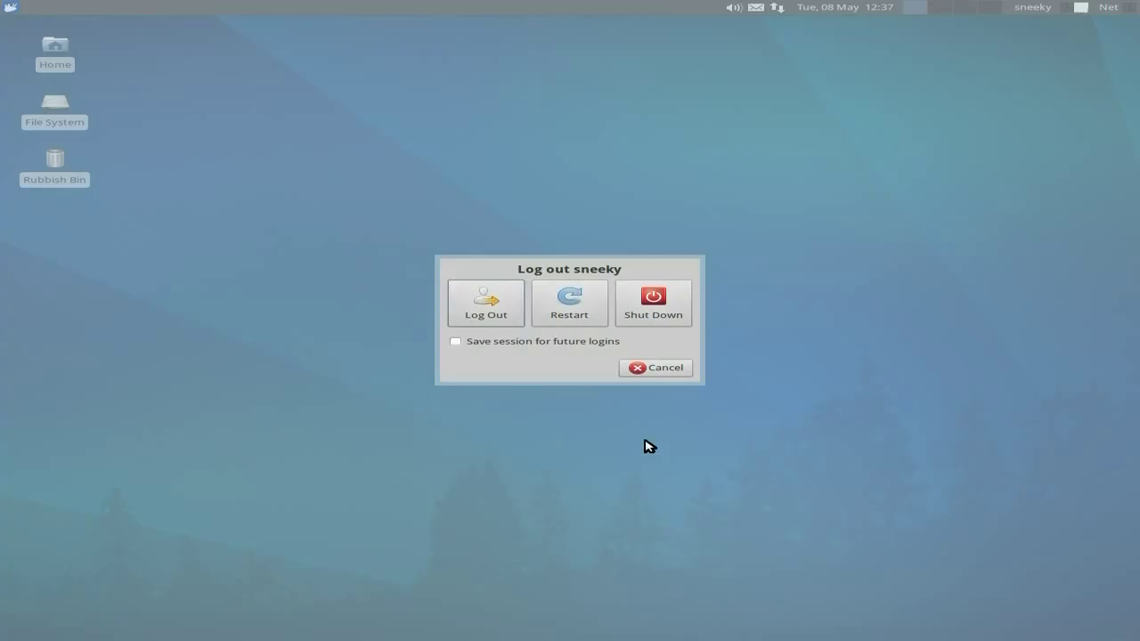
{"action": "left_click", "coordinate": [667, 372]}
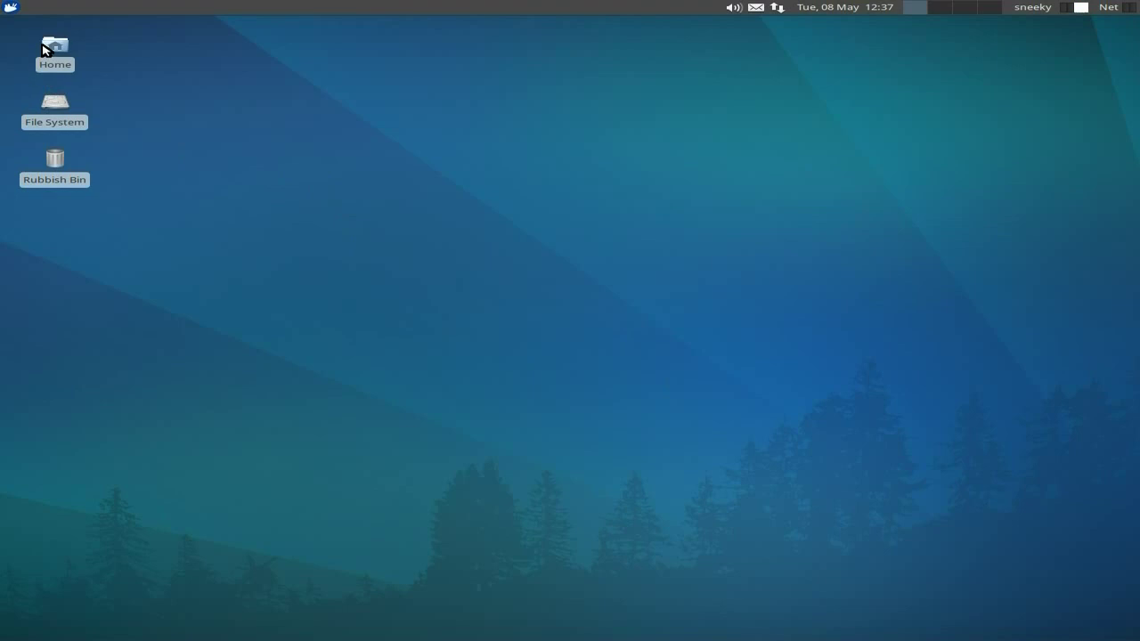
- In Firefox, go from the Xubuntu website's Get Xubuntu page to the second United Kingdom mirror, examine its 12.04 release files, and close the browser
{"action": "mouse_move", "coordinate": [378, 634]}
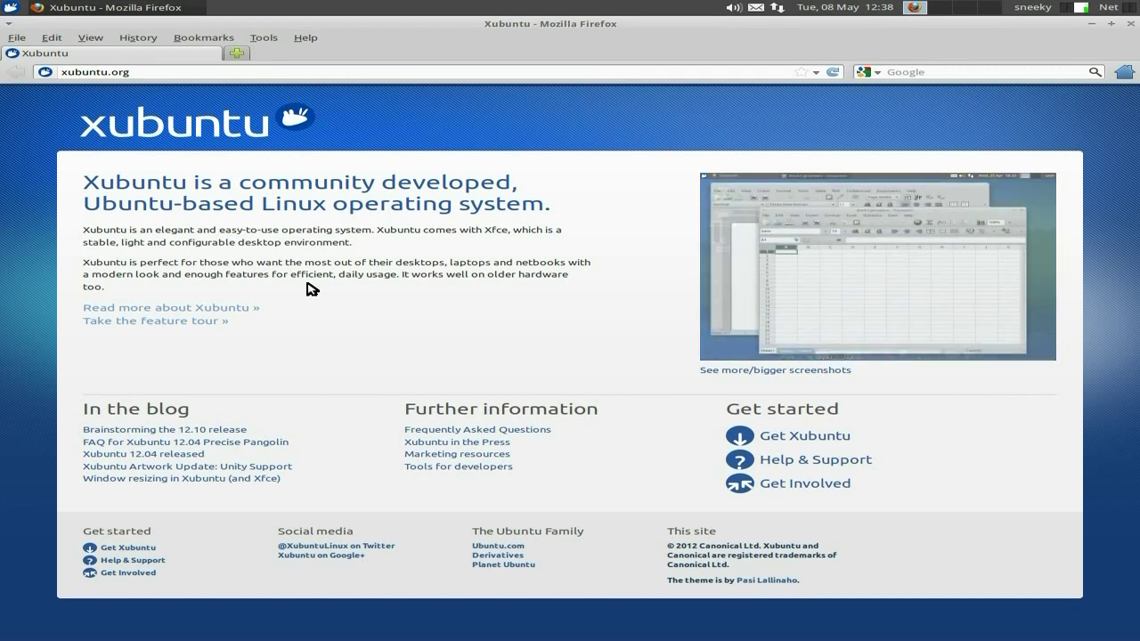
{"action": "left_click", "coordinate": [808, 439]}
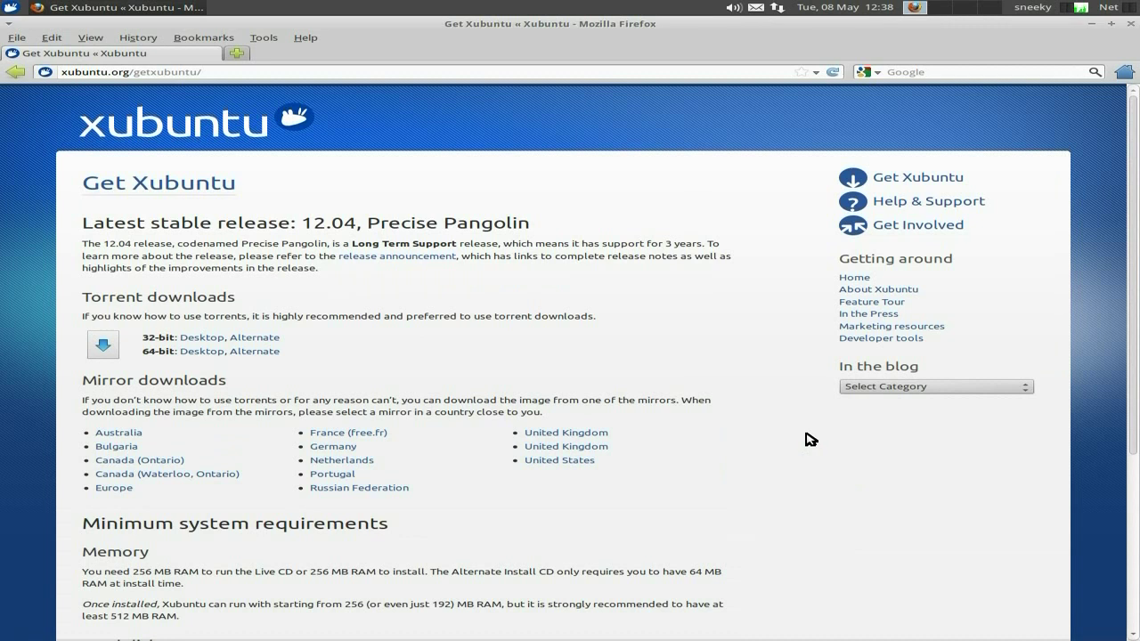
{"action": "left_click", "coordinate": [606, 447]}
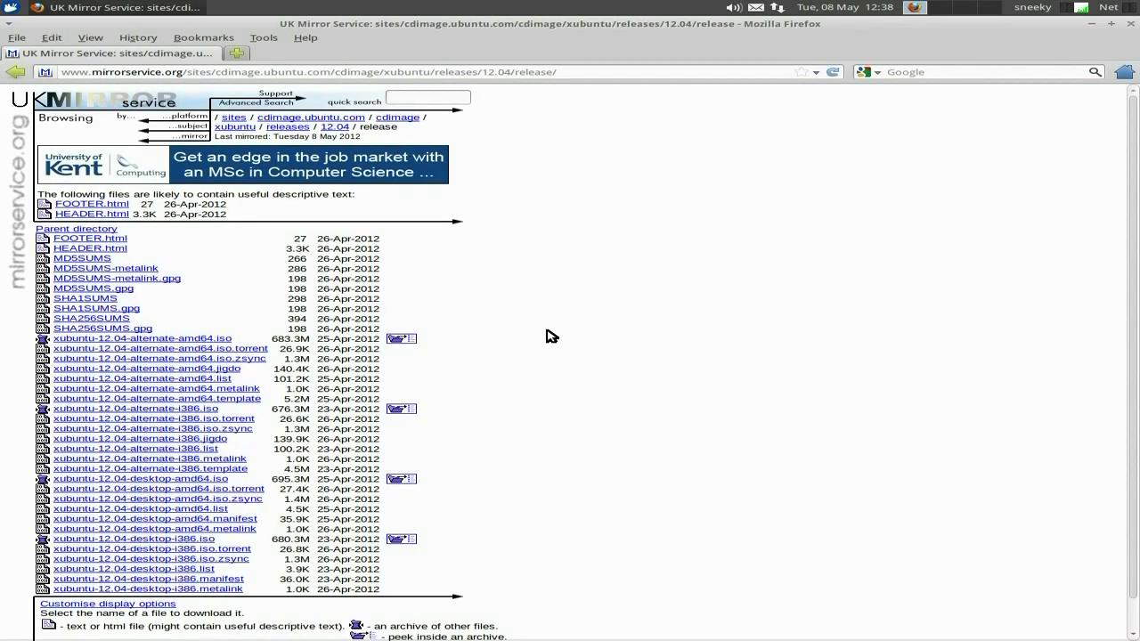
{"action": "scroll", "coordinate": [596, 335], "scroll_direction": "down", "scroll_amount": 1}
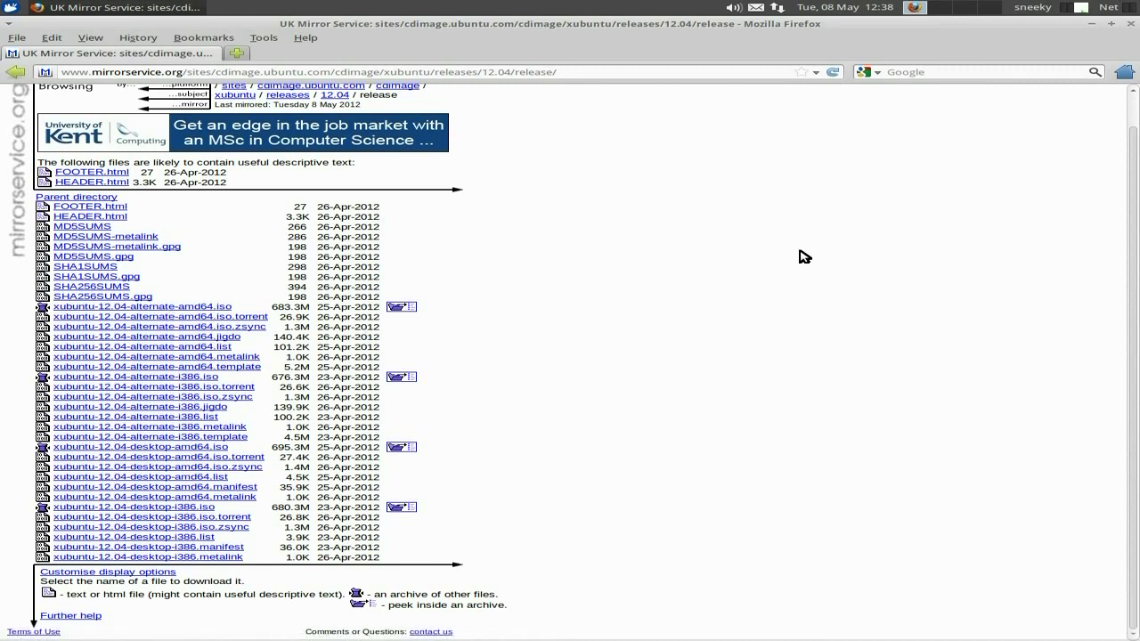
{"action": "left_click", "coordinate": [1134, 27]}
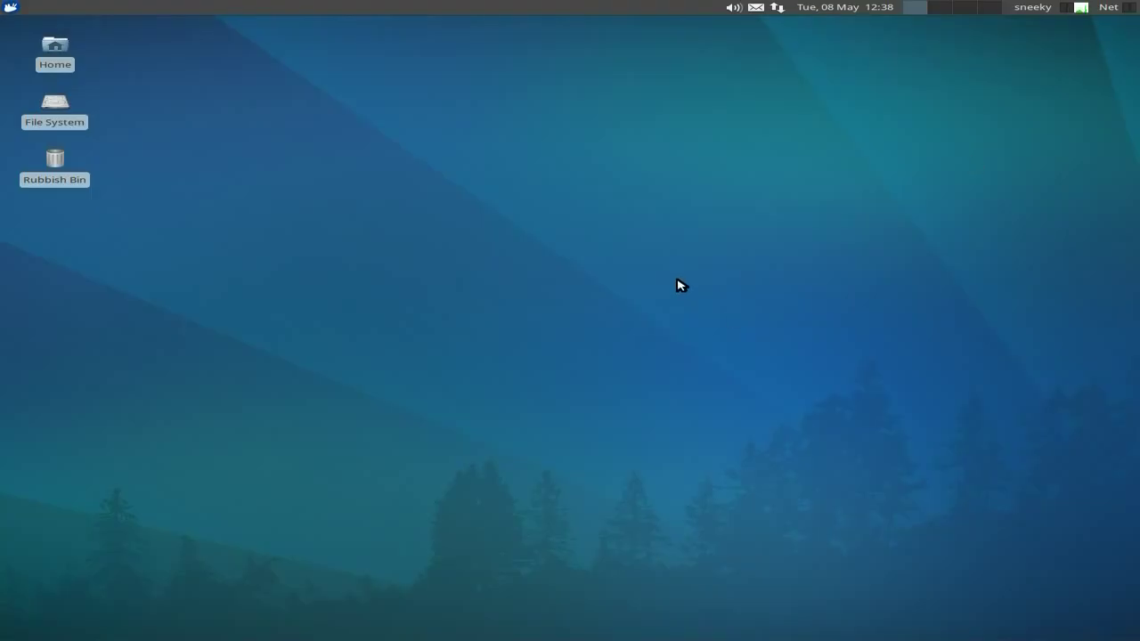